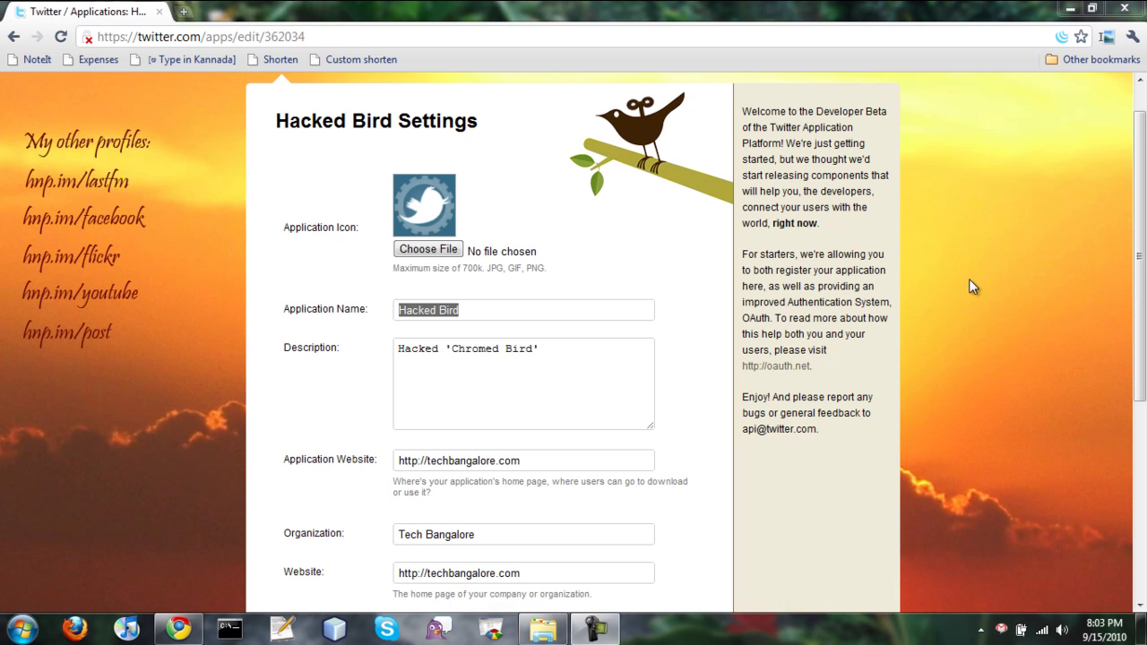
# Step: Inspect the twitter.com/apps address and scroll through the Hacked Bird settings form
pyautogui.moveTo(1140, 264); pyautogui.dragTo(1140, 240)
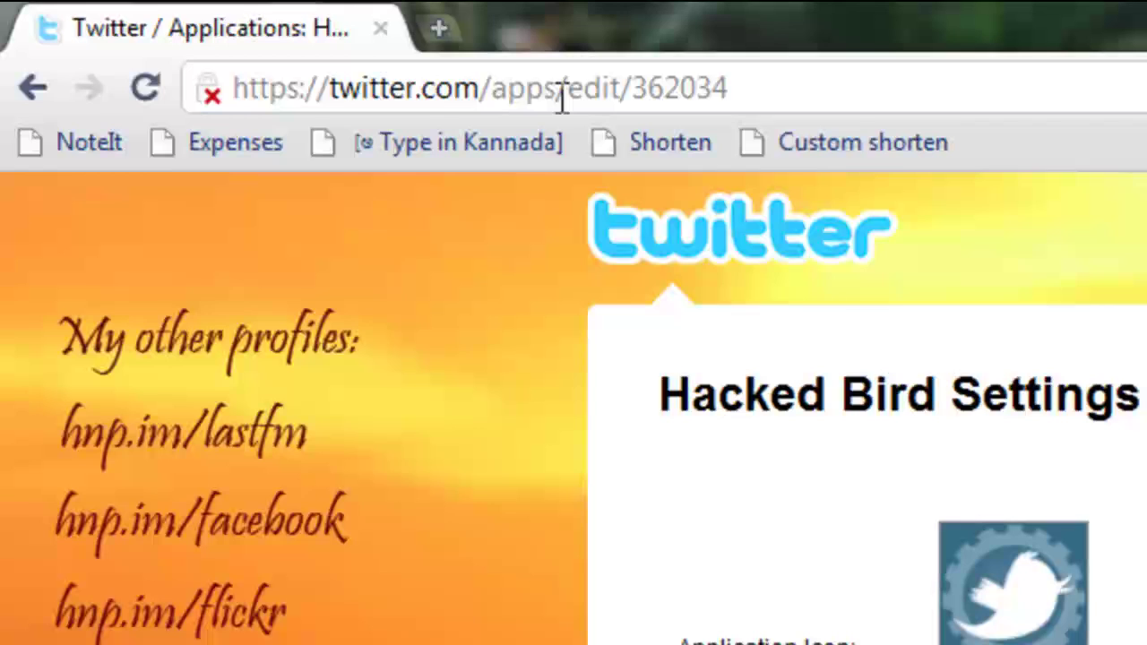
pyautogui.moveTo(559, 92); pyautogui.dragTo(117, 97)
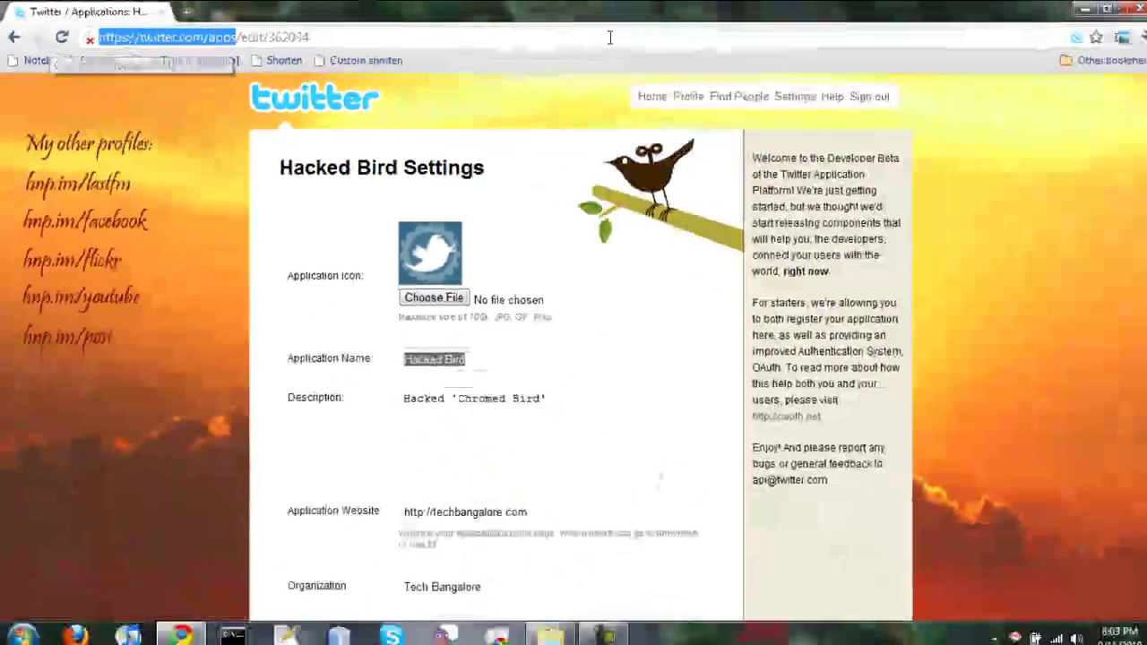
pyautogui.click(519, 28)
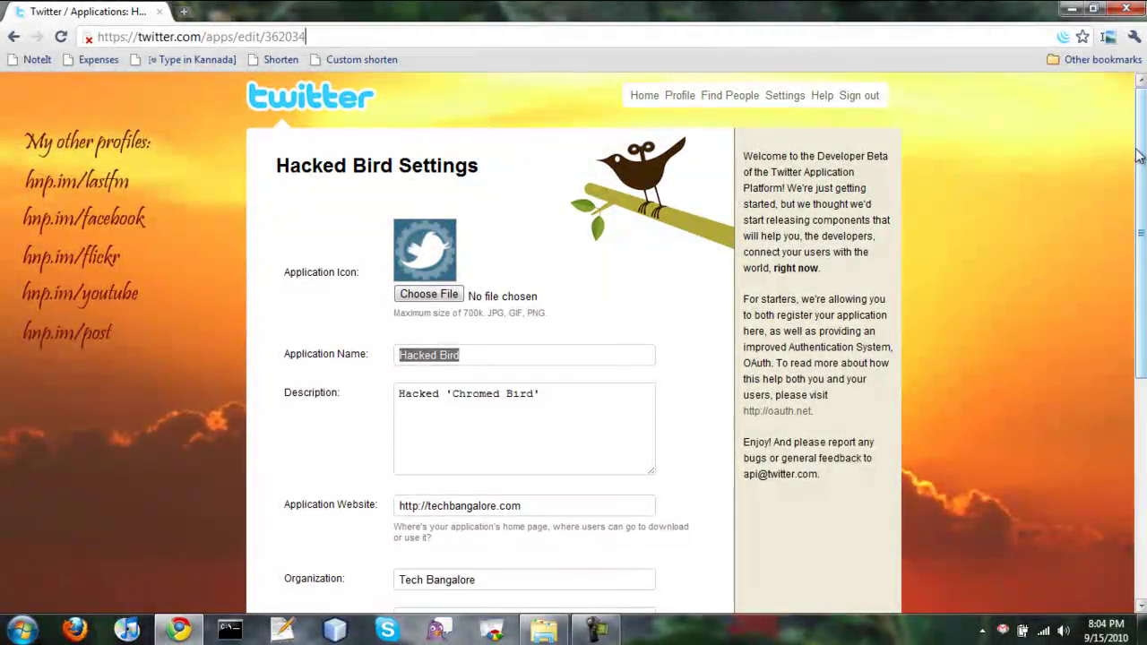
pyautogui.click(1140, 157)
pyautogui.scroll(-2, 1140, 157)
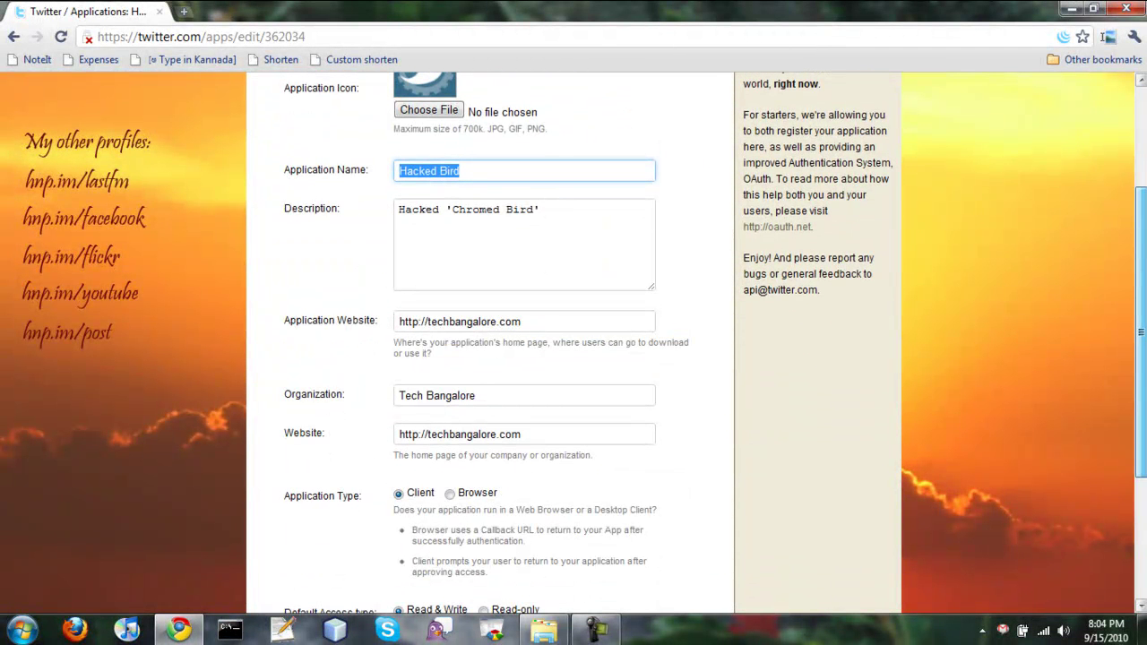
pyautogui.scroll(1, 1142, 236)
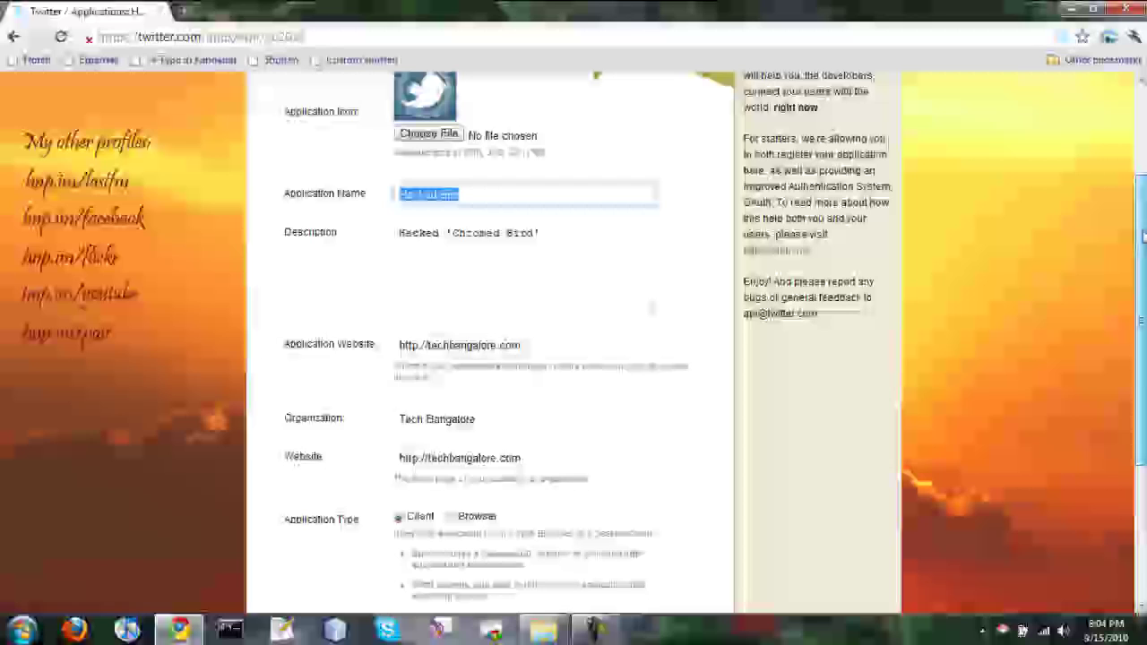
pyautogui.scroll(2, 1142, 236)
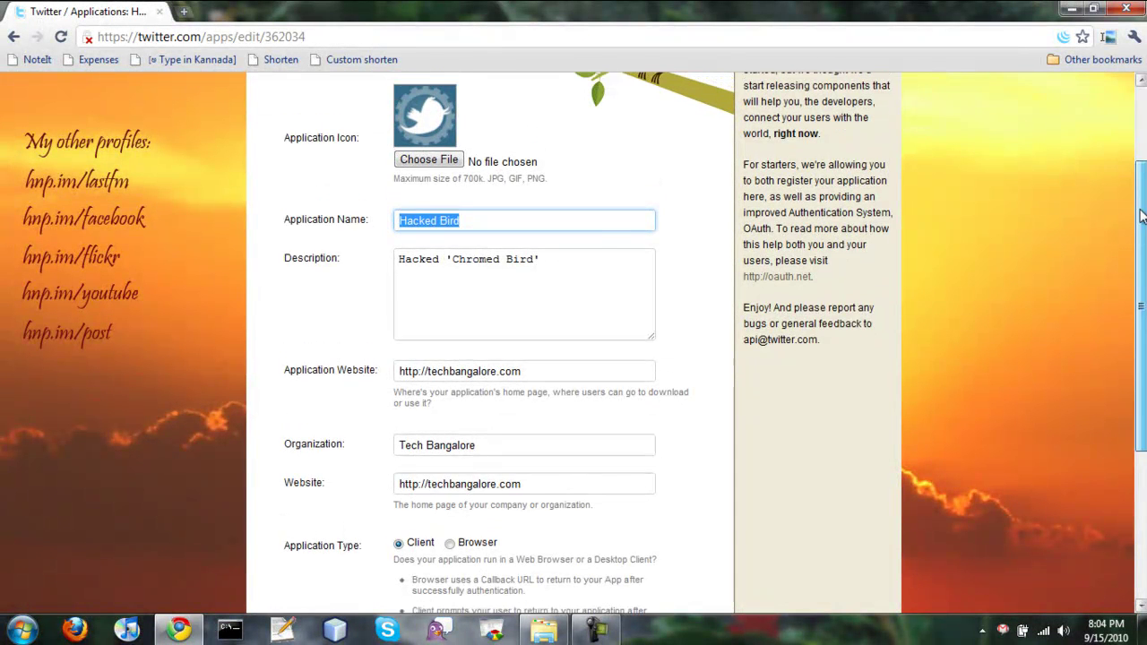
# Step: Review the Application Name, Description and Application Website fields of the form
pyautogui.click(576, 334)
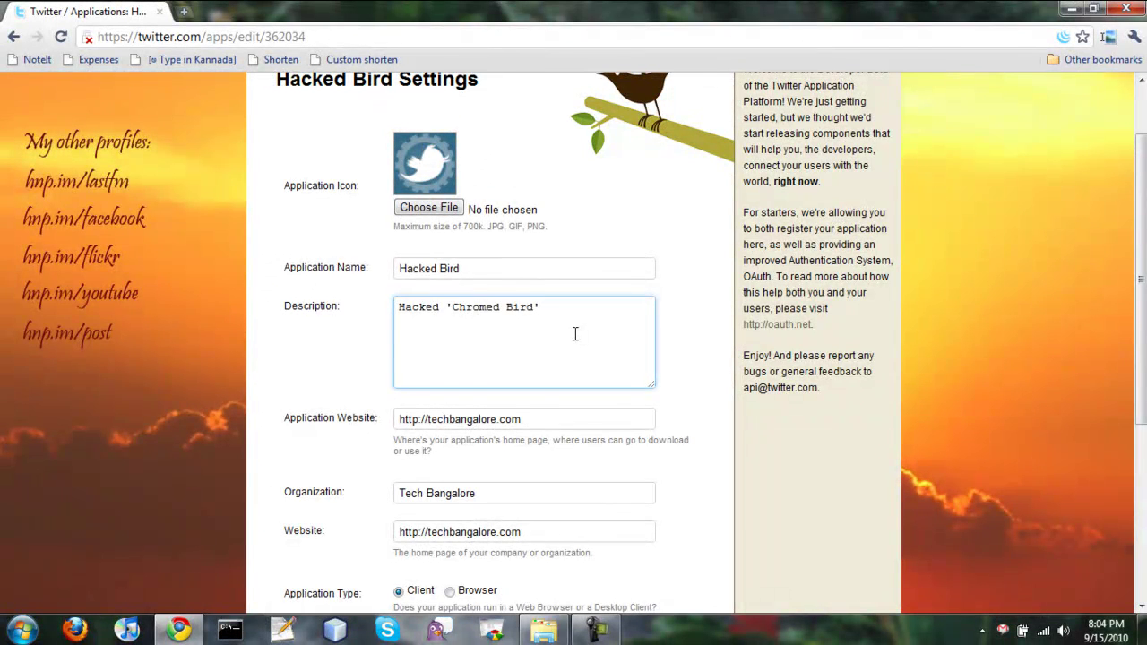
pyautogui.click(535, 270)
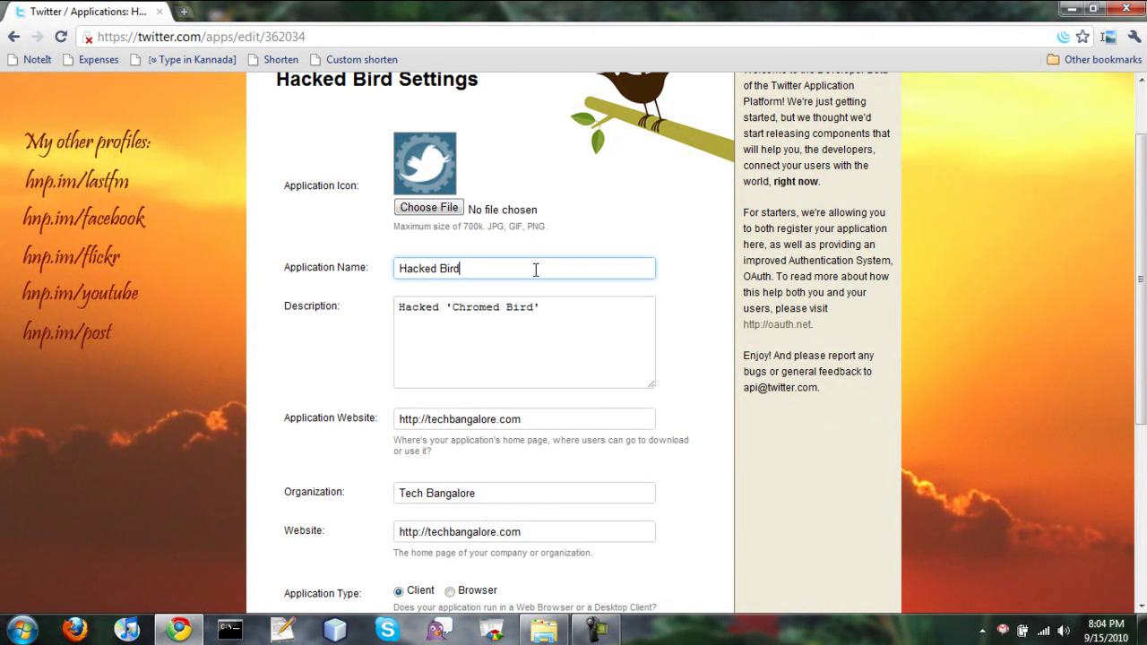
pyautogui.click(596, 319)
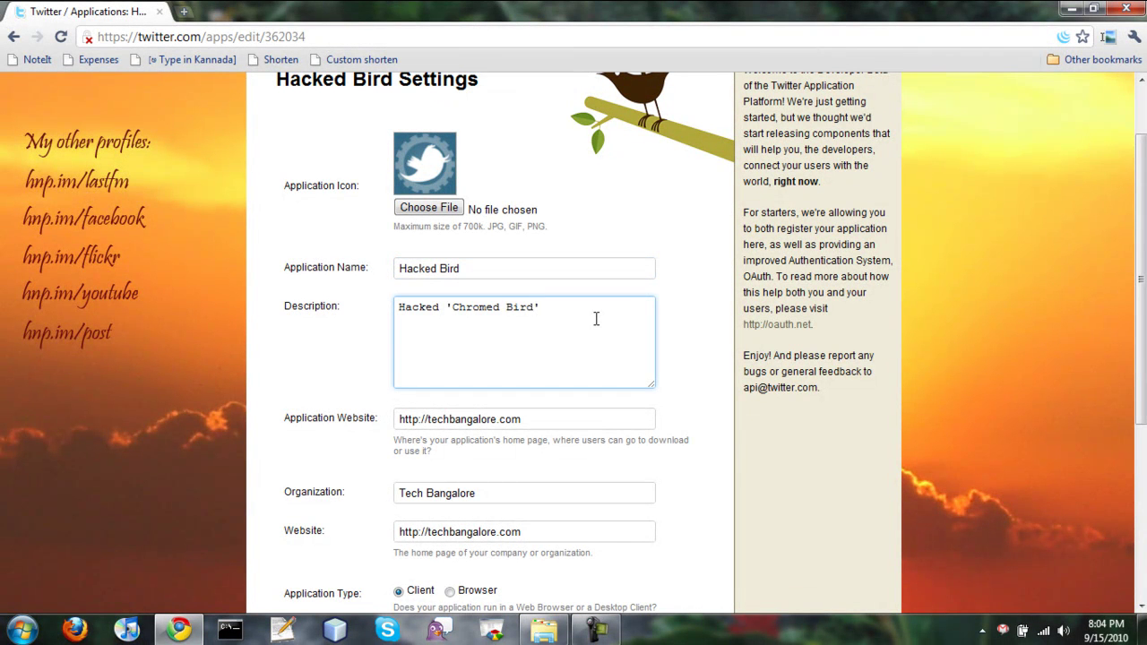
pyautogui.moveTo(1141, 280); pyautogui.dragTo(1141, 310)
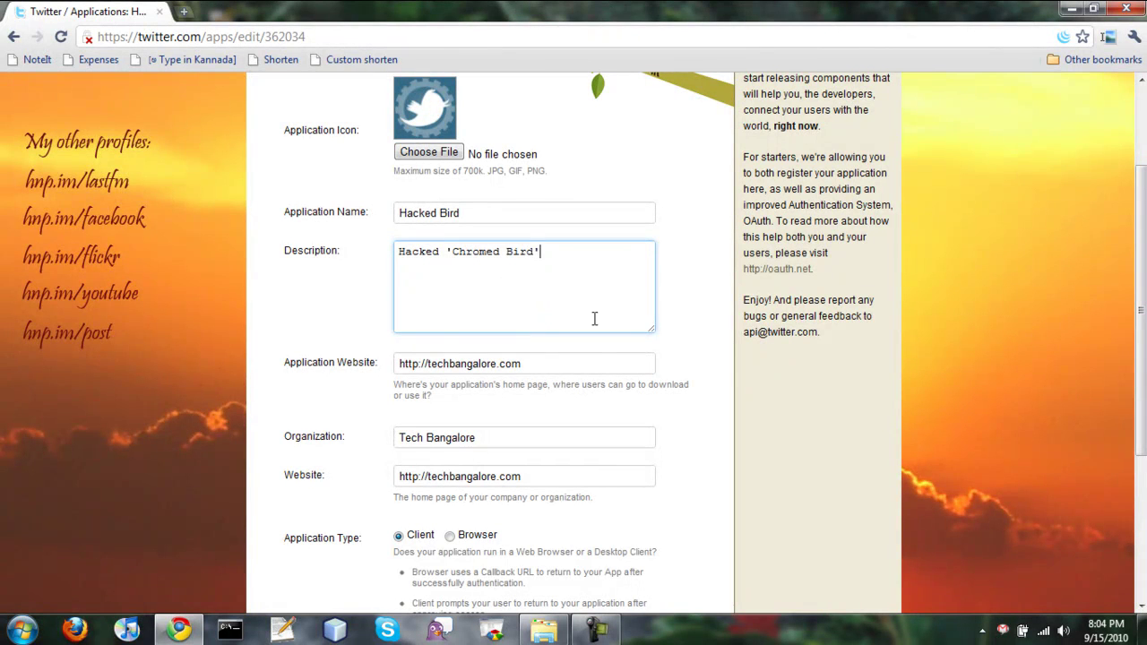
pyautogui.click(561, 358)
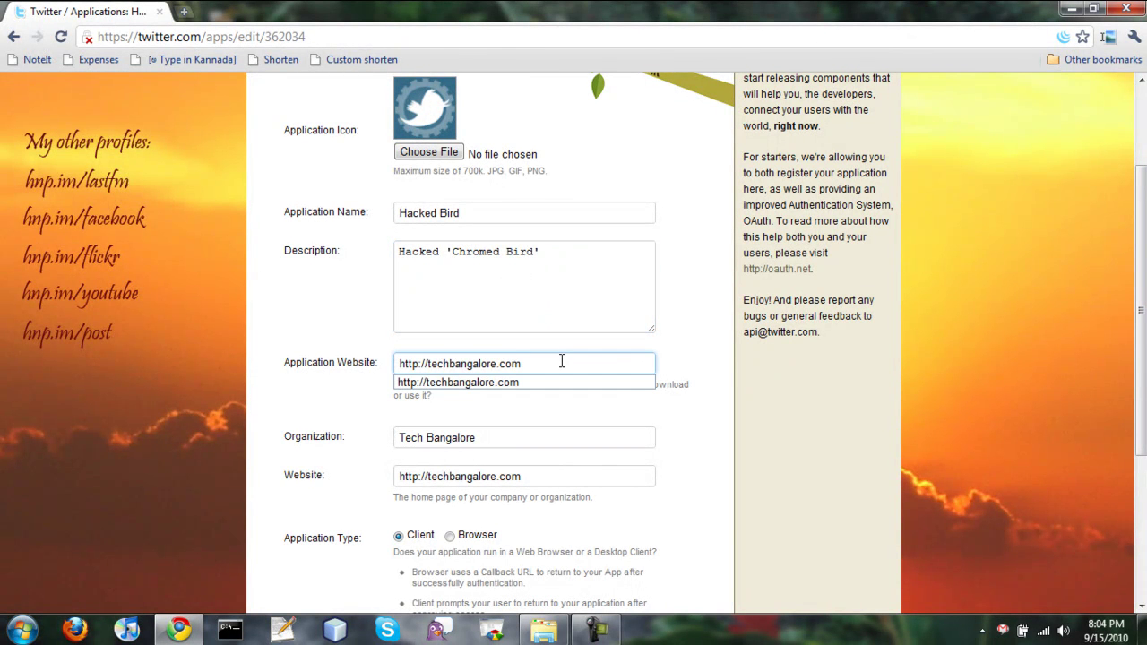
pyautogui.hotkey('ctrl', 'a')
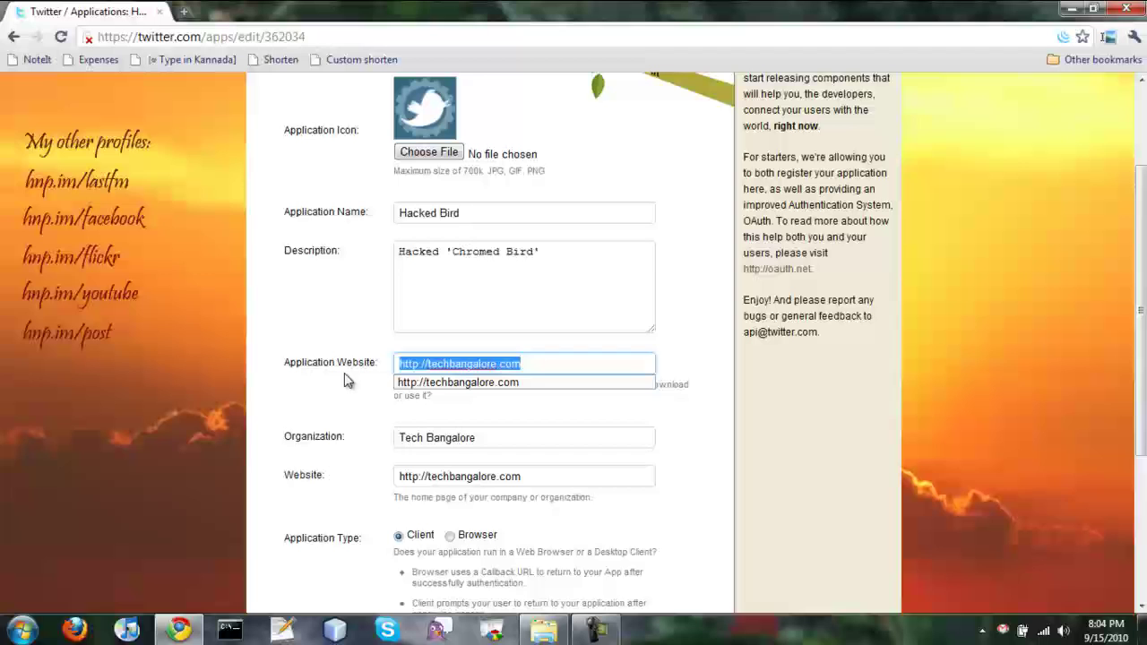
pyautogui.click(344, 372)
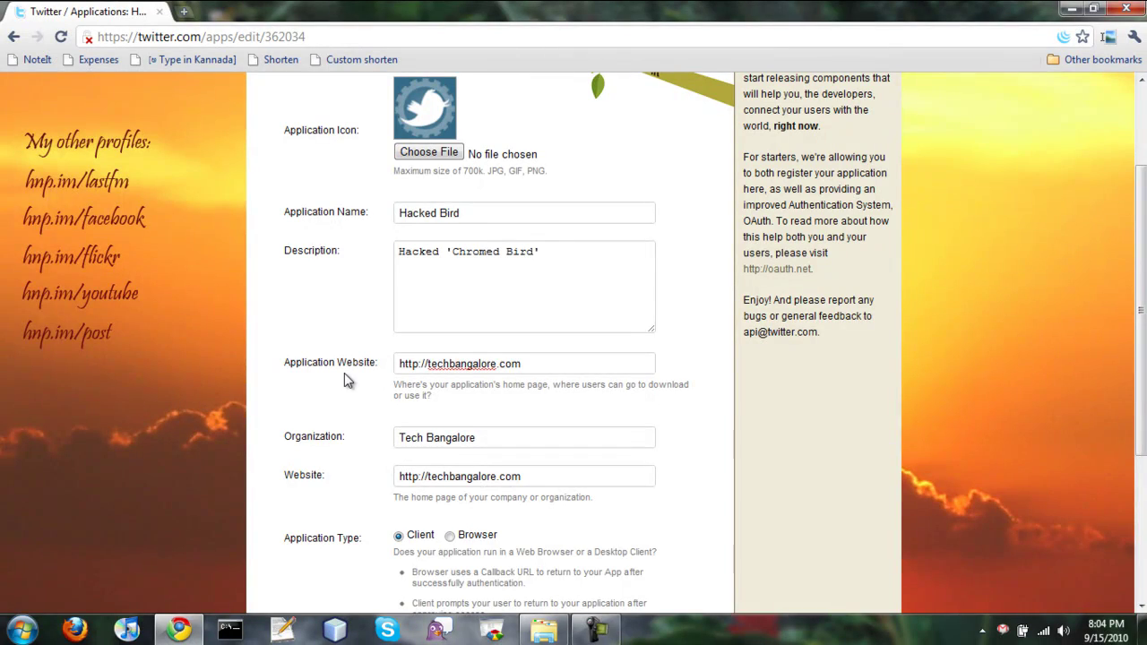
pyautogui.click(337, 374)
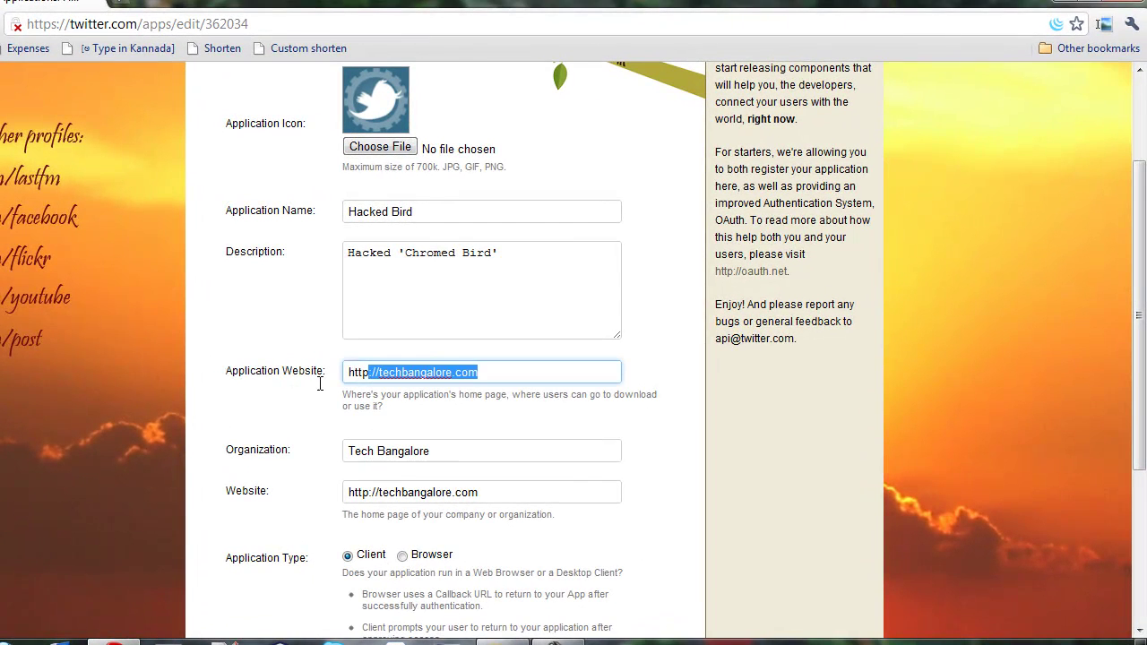
pyautogui.click(269, 382)
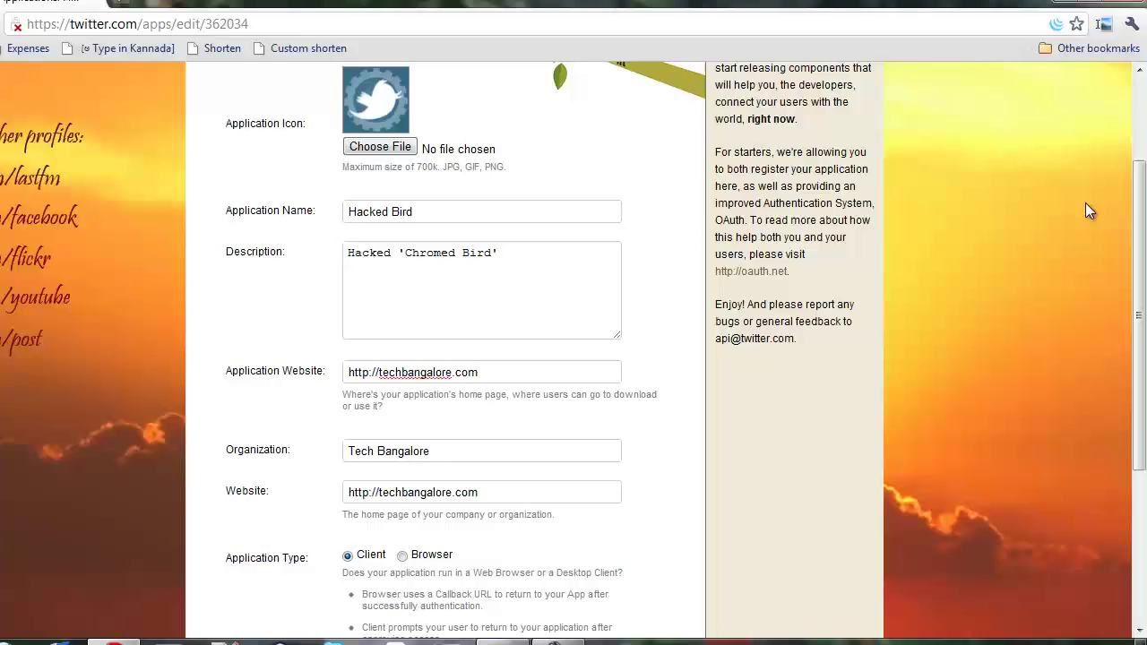
pyautogui.moveTo(1142, 216); pyautogui.dragTo(1144, 339)
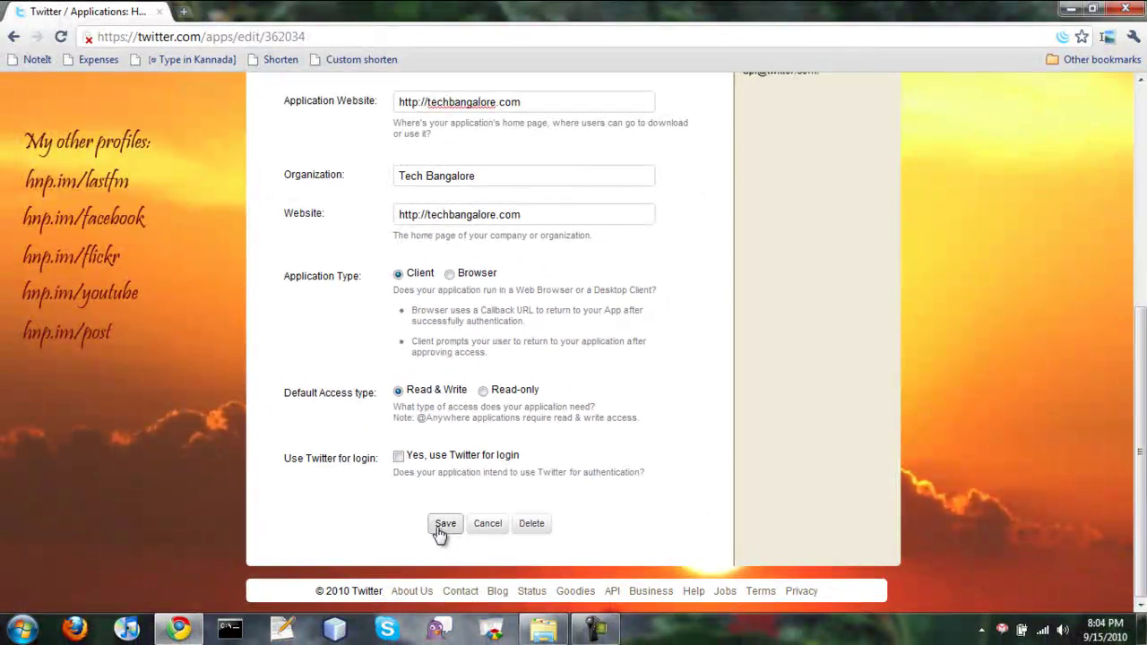
# Step: Save the Hacked Bird settings and scroll down to its consumer key and secret
pyautogui.click(442, 531)
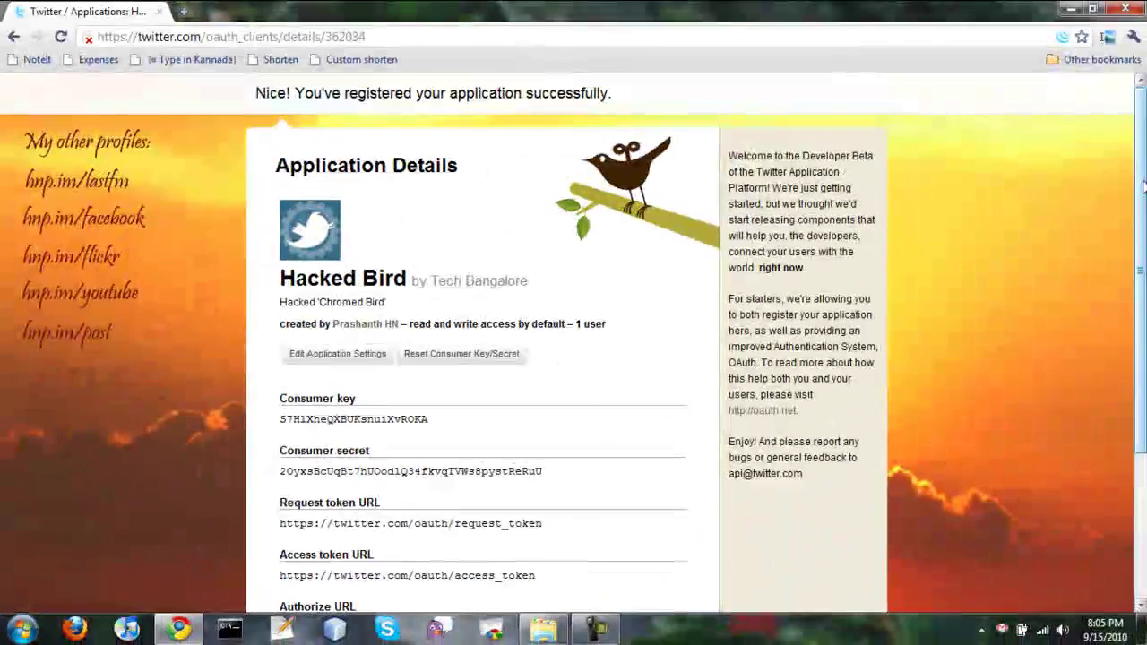
pyautogui.scroll(-1, 512, 197)
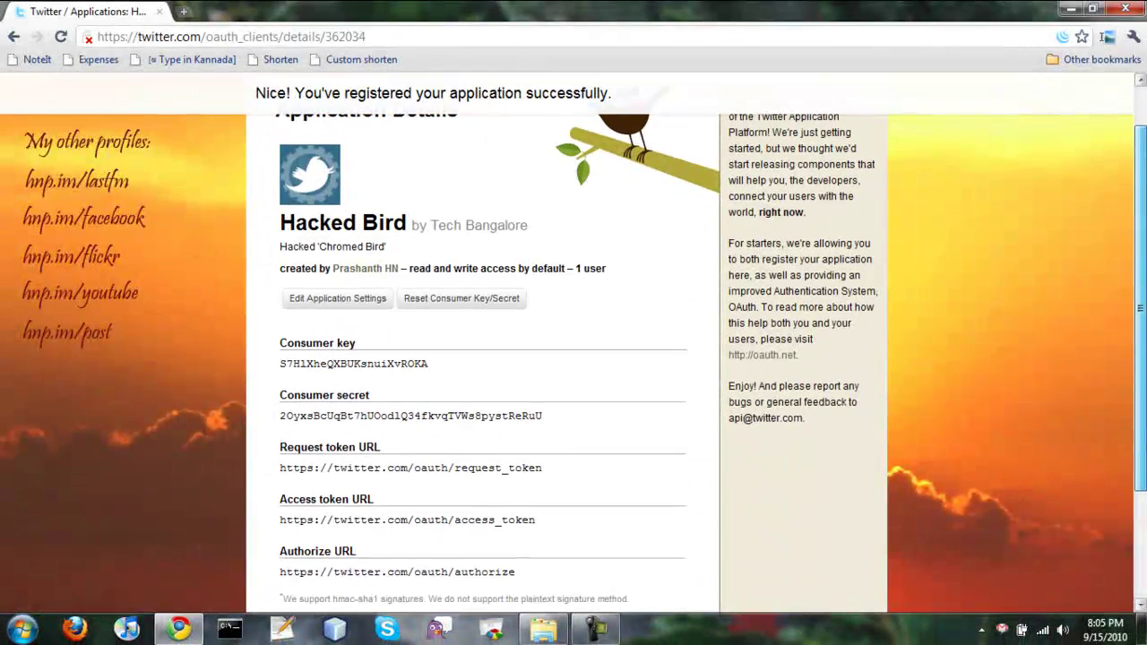
# Step: In a new tab, go to github.com/cezarsa/chromed_bird via the 'git' address suggestion
pyautogui.click(186, 12)
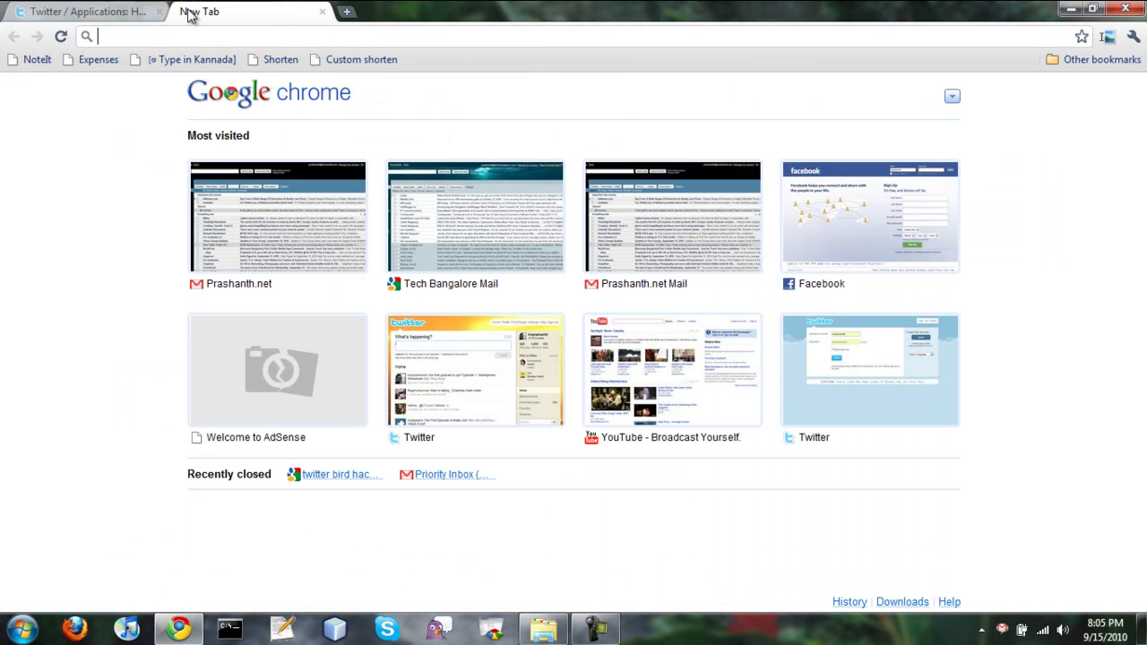
pyautogui.write('git')
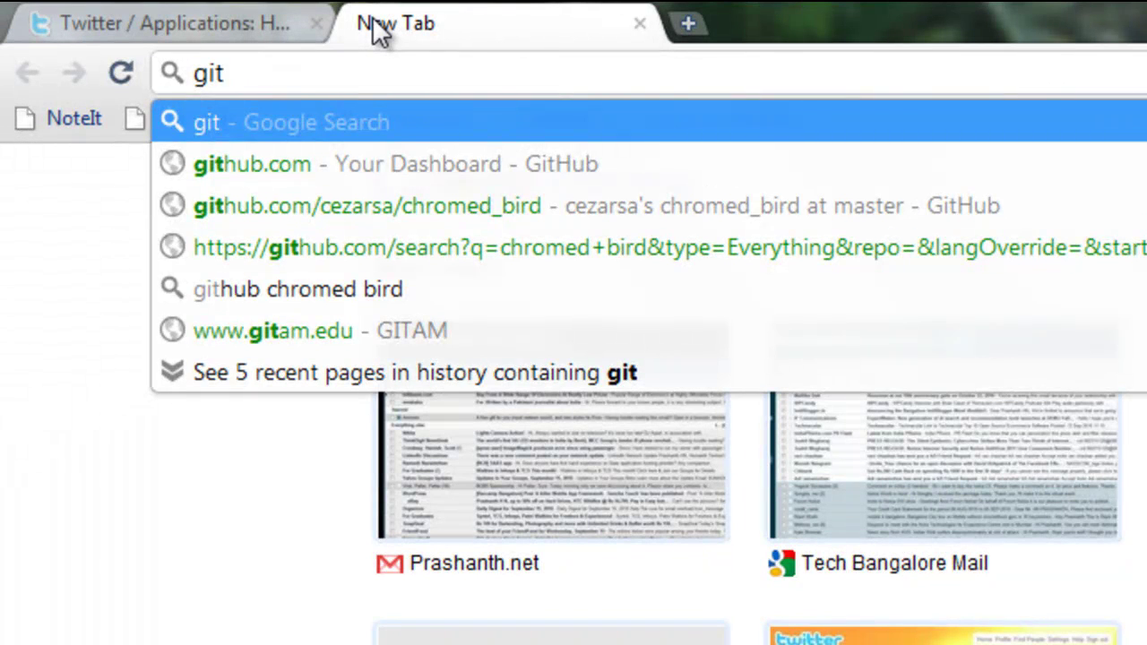
pyautogui.press('Down')
pyautogui.press('Down')
pyautogui.press('Return')
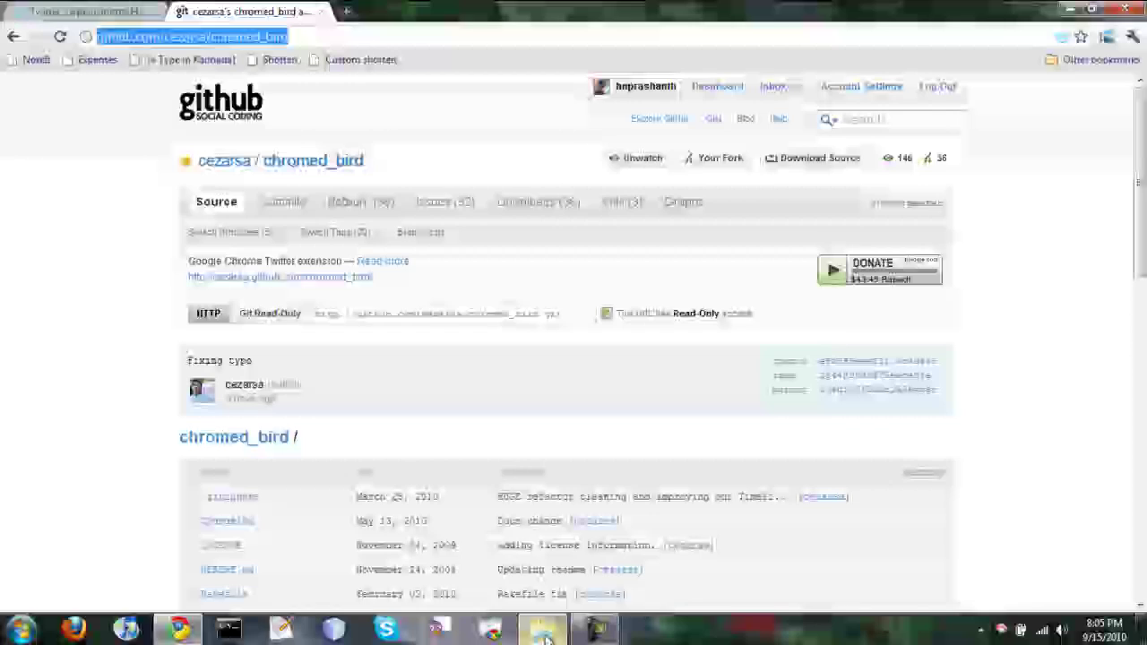
# Step: Extract the downloaded chromed_bird zip archive into the Downloads folder
pyautogui.click(547, 634)
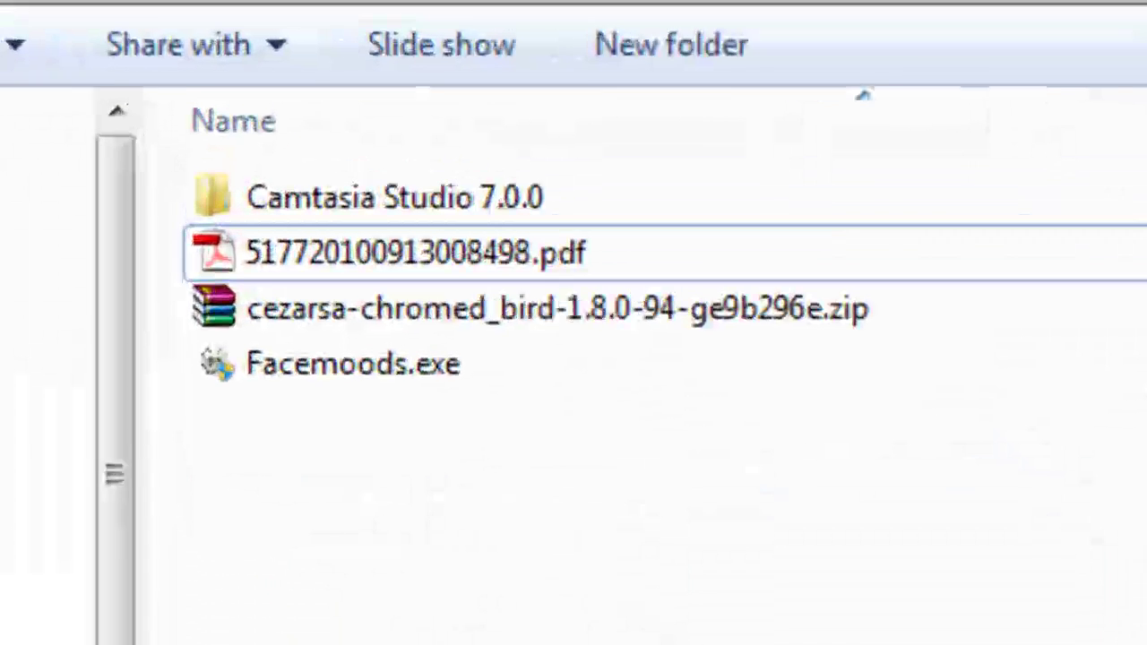
pyautogui.click(827, 330)
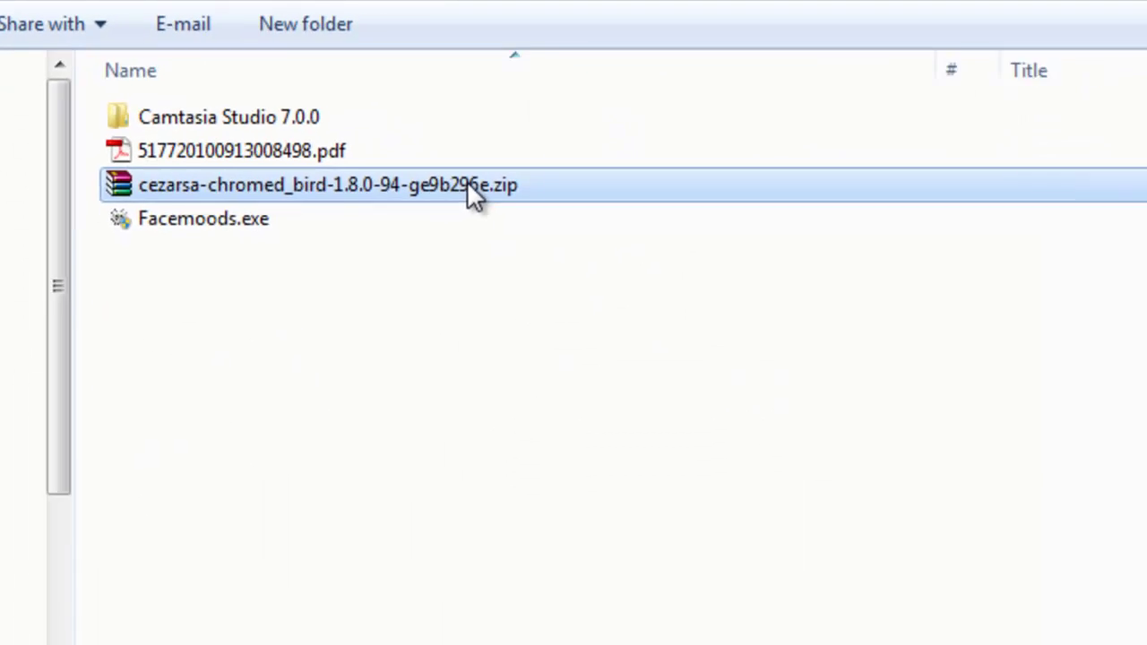
pyautogui.rightClick(467, 183)
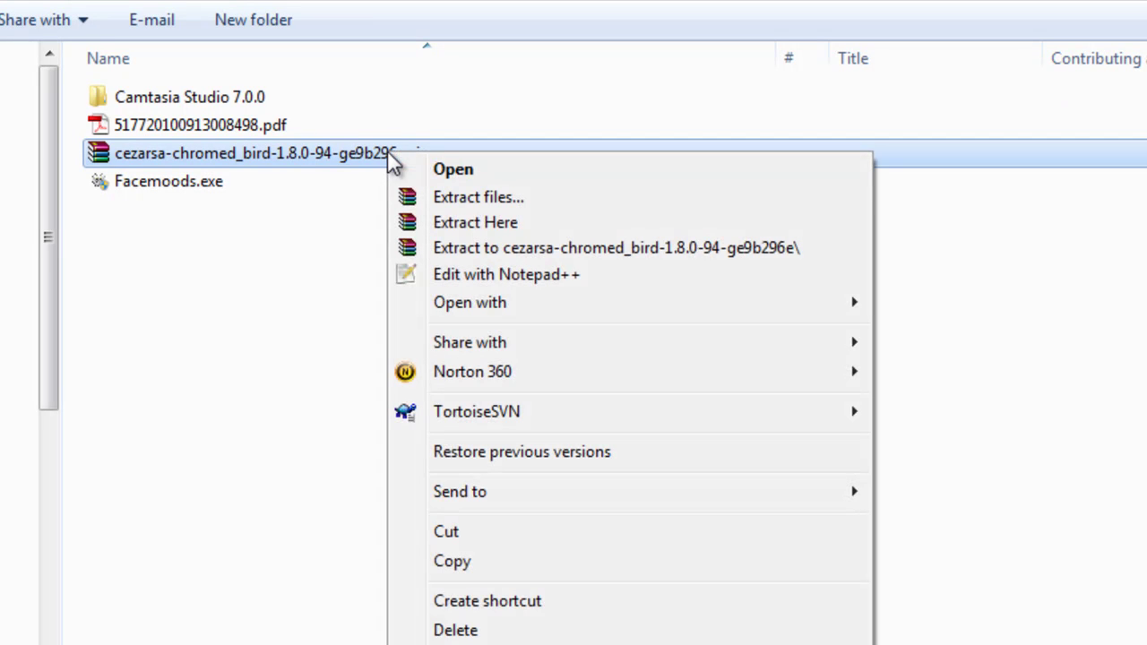
pyautogui.click(529, 224)
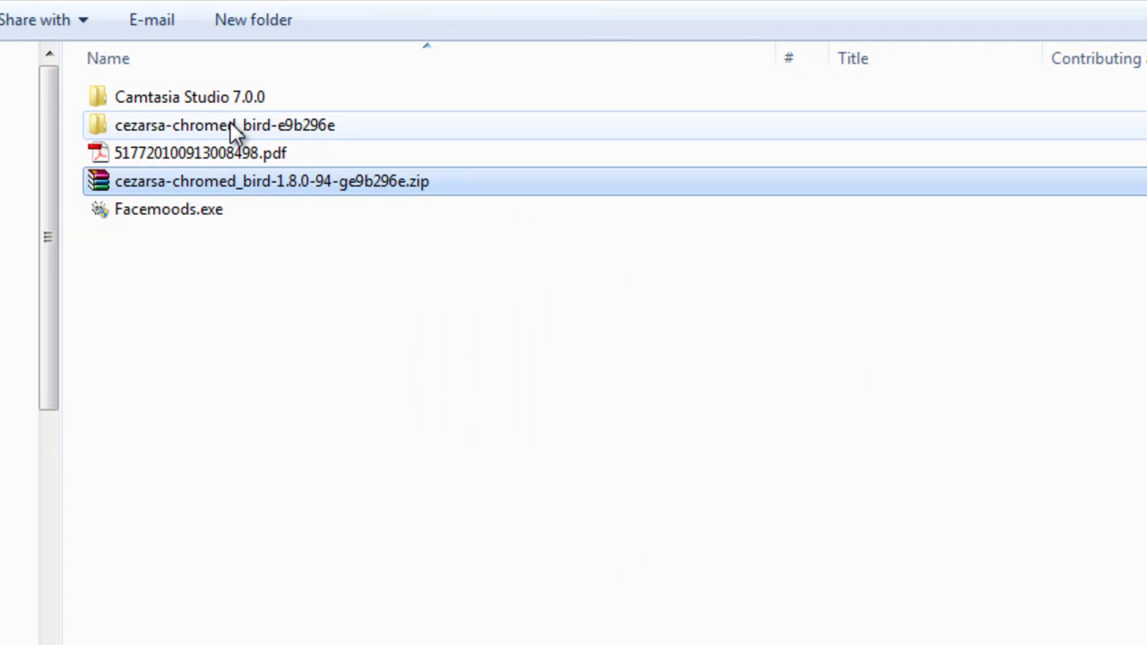
# Step: Open the extracted folder's lib directory and bring up the actions for twitter_lib.js
pyautogui.doubleClick(231, 125)
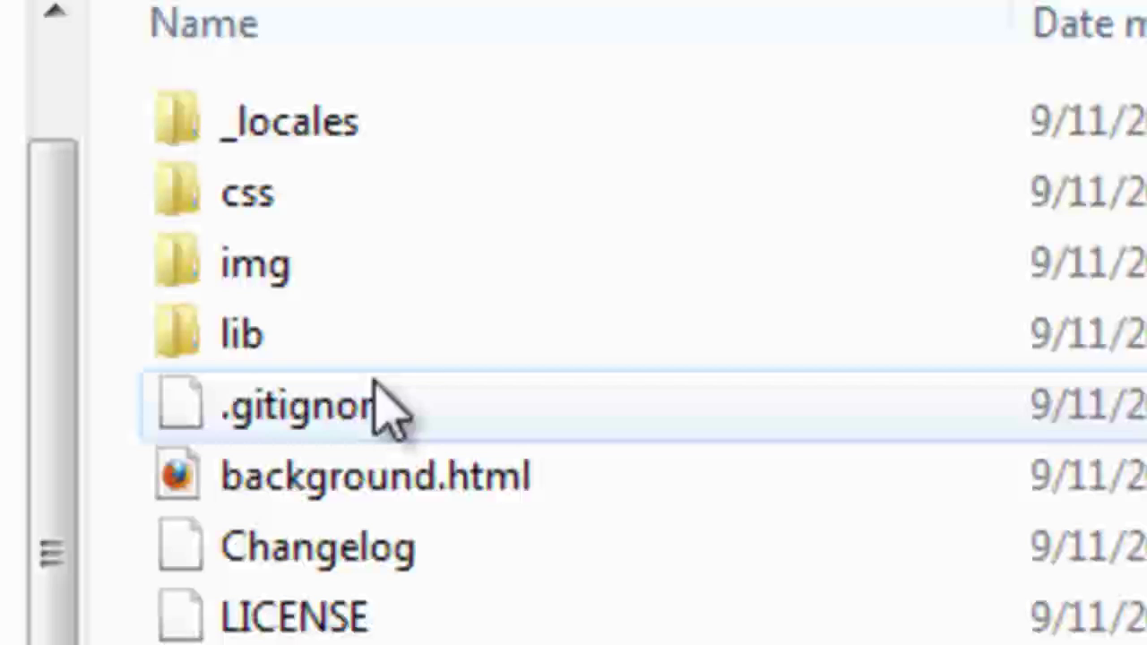
pyautogui.doubleClick(397, 346)
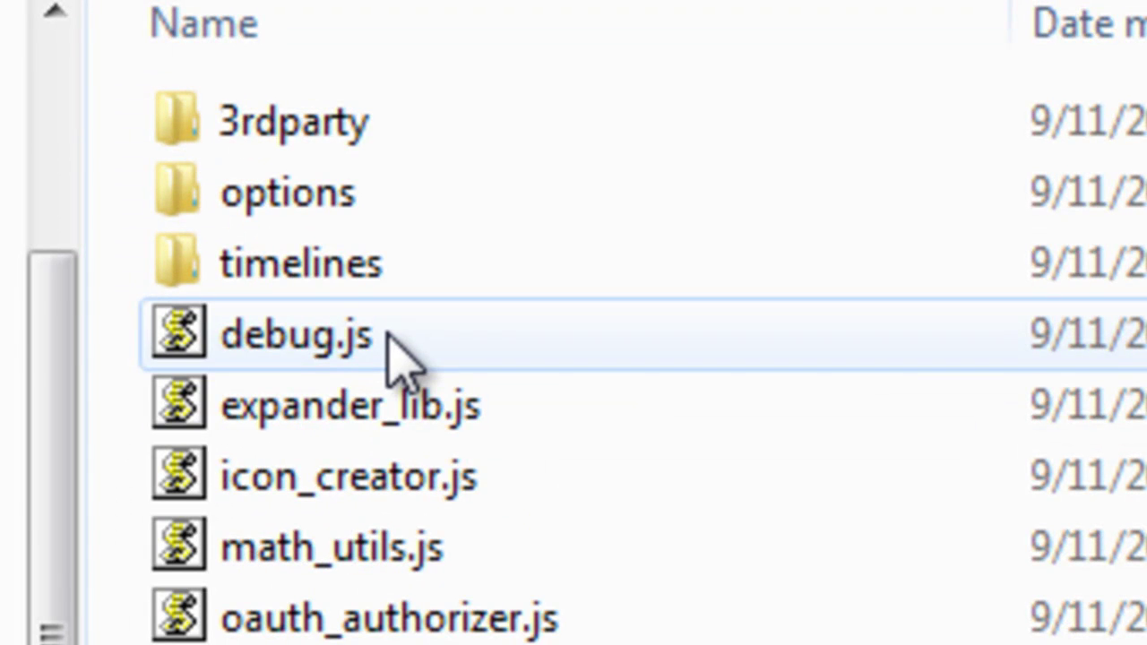
pyautogui.scroll(-4, 397, 448)
pyautogui.click(363, 416)
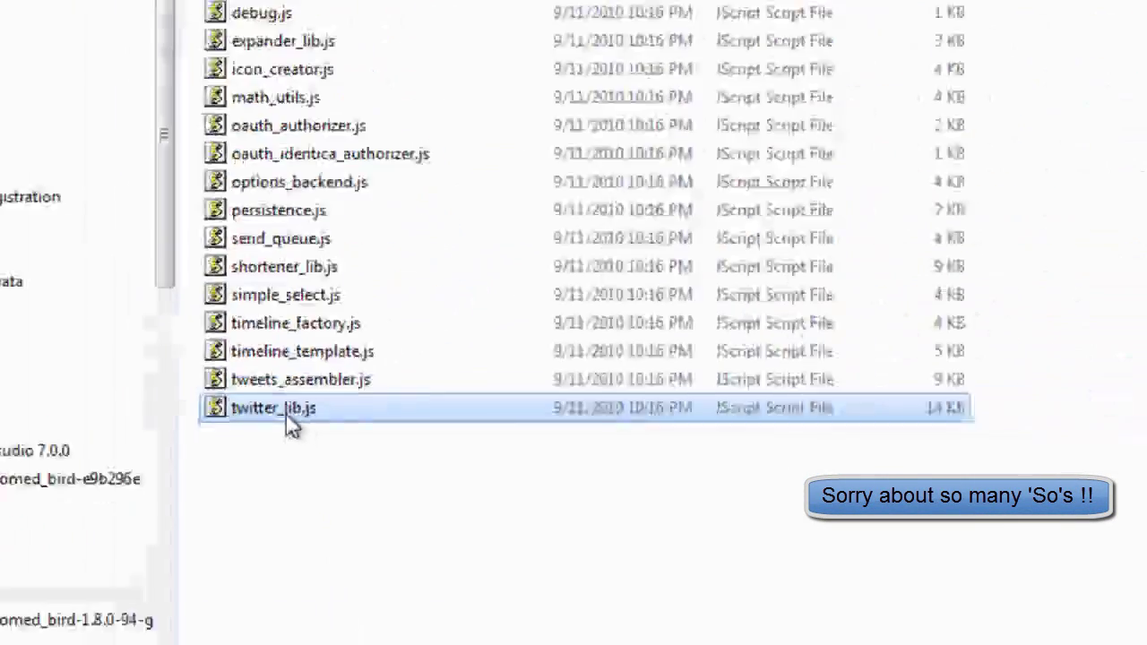
pyautogui.rightClick(305, 414)
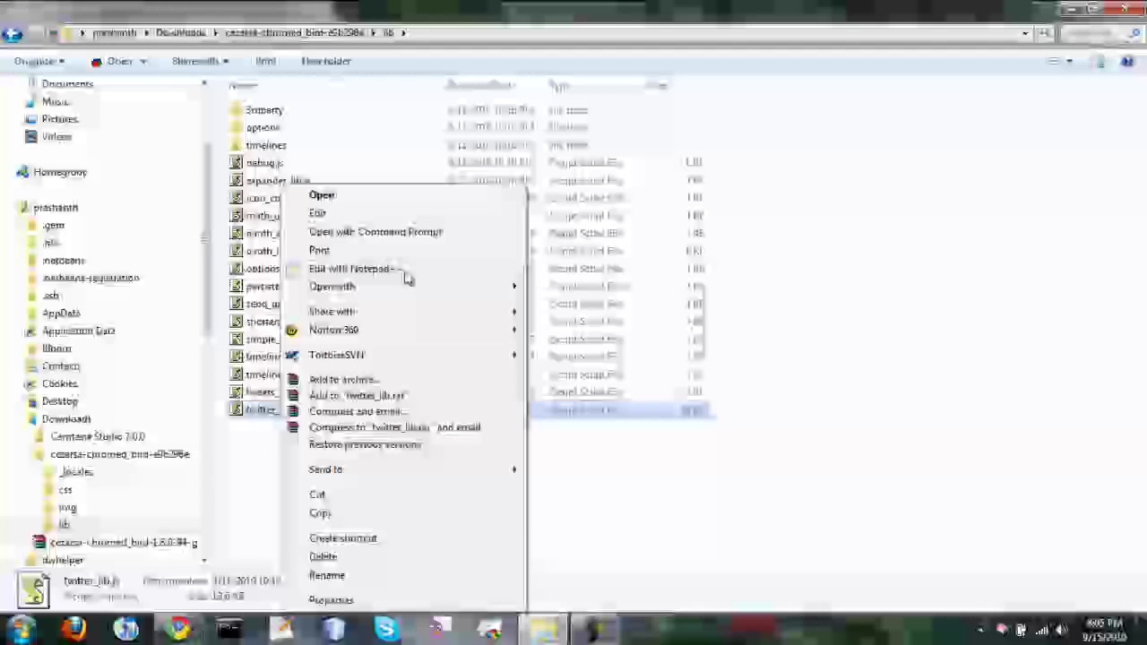
# Step: Open twitter_lib.js in Notepad++ and search for 'consumer'
pyautogui.click(491, 188)
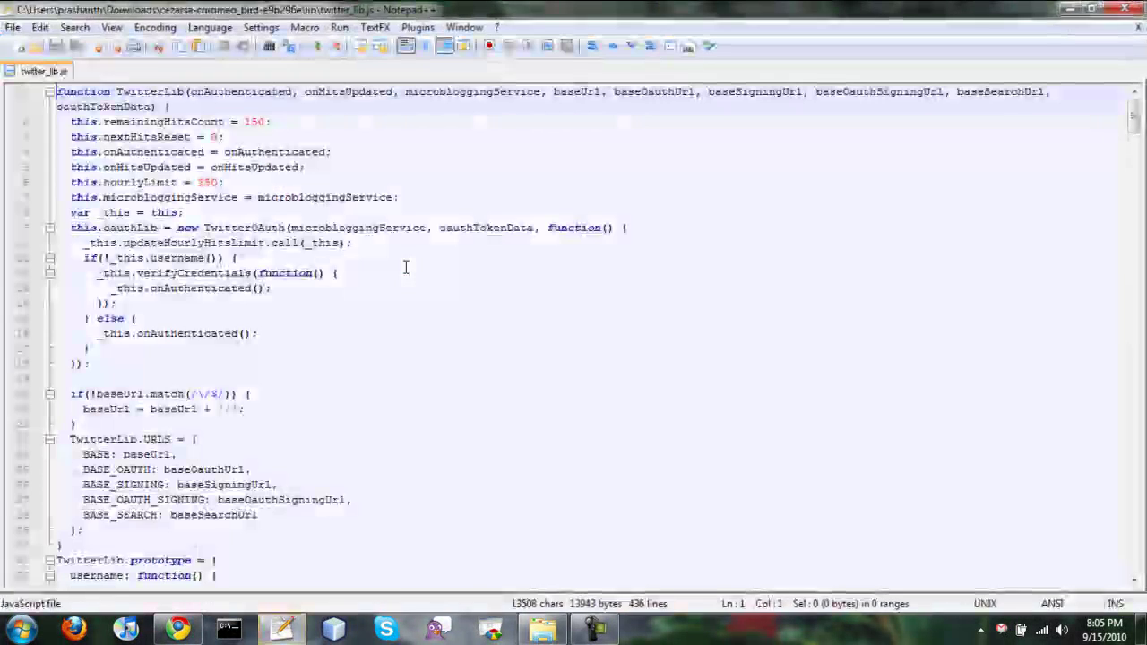
pyautogui.click(405, 267)
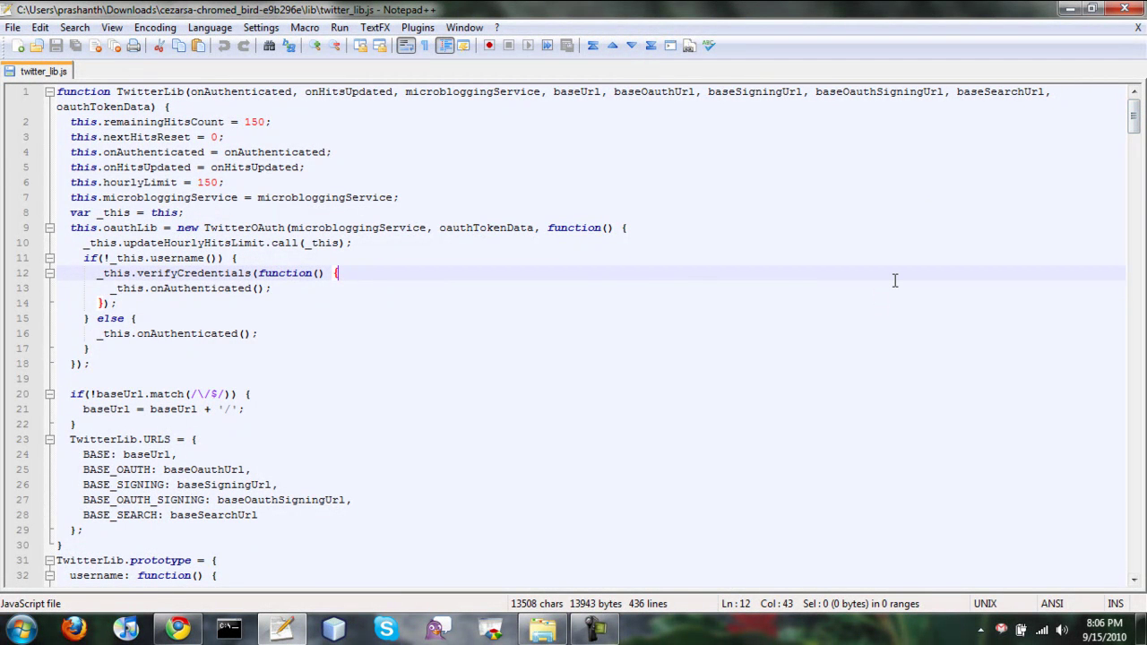
pyautogui.hotkey('ctrl', 'f')
pyautogui.write('consume')
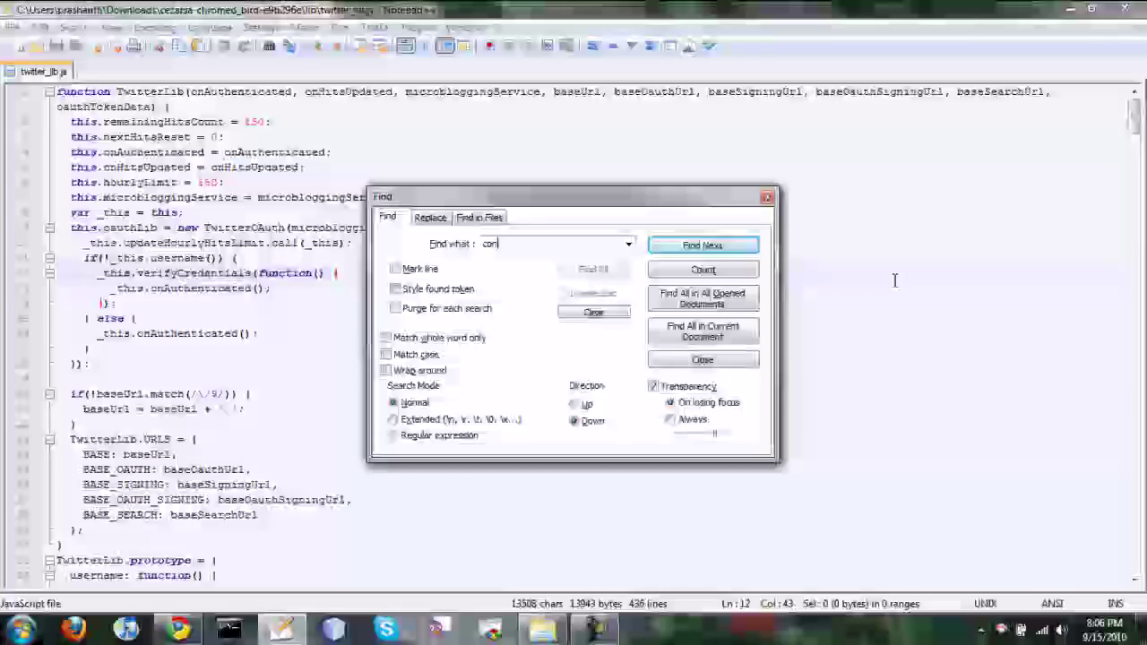
pyautogui.write('r')
pyautogui.press('Return')
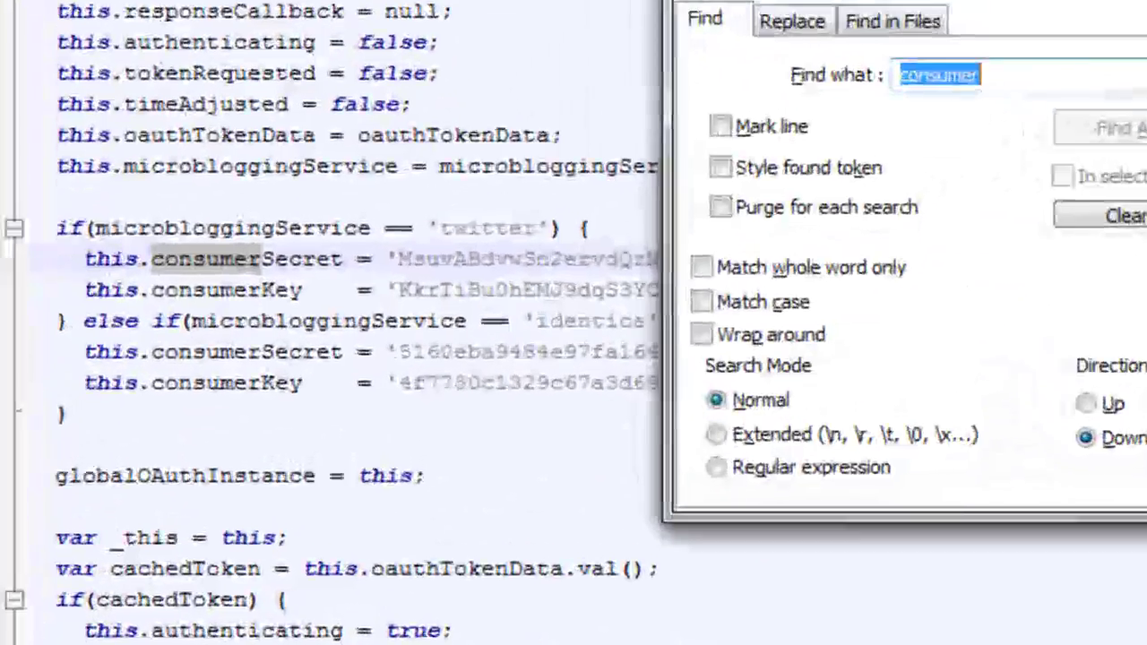
pyautogui.press('Escape')
# Step: Highlight the Twitter and Identica consumerSecret and consumerKey lines in the OAuth code
pyautogui.click(1131, 260)
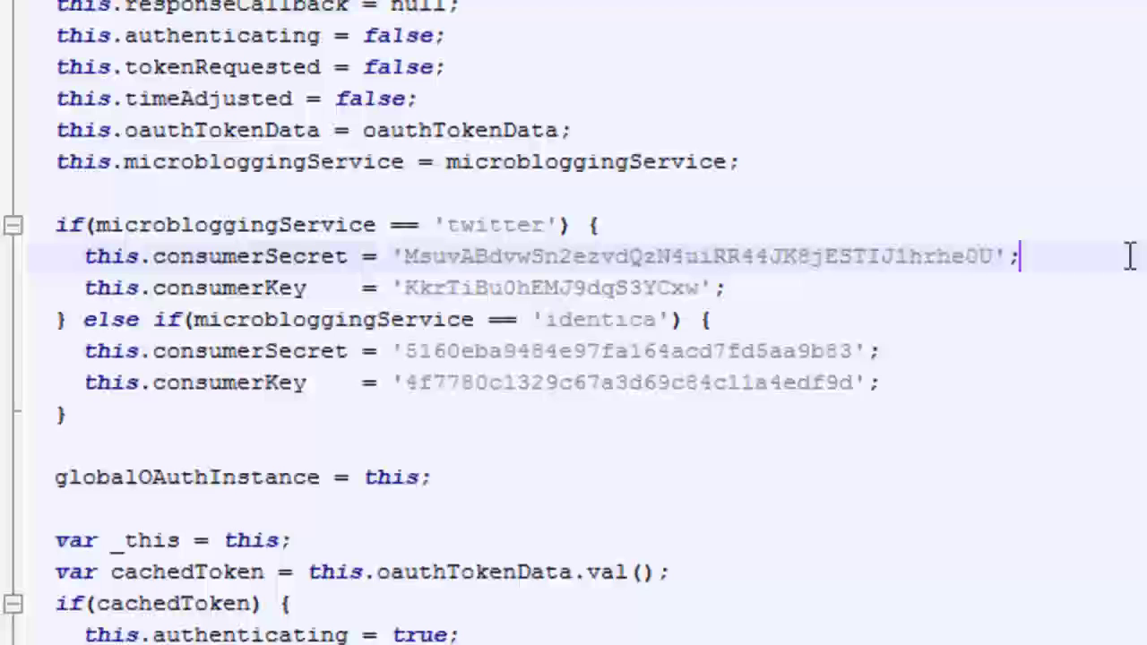
pyautogui.click(811, 287)
pyautogui.moveTo(811, 286); pyautogui.dragTo(27, 225)
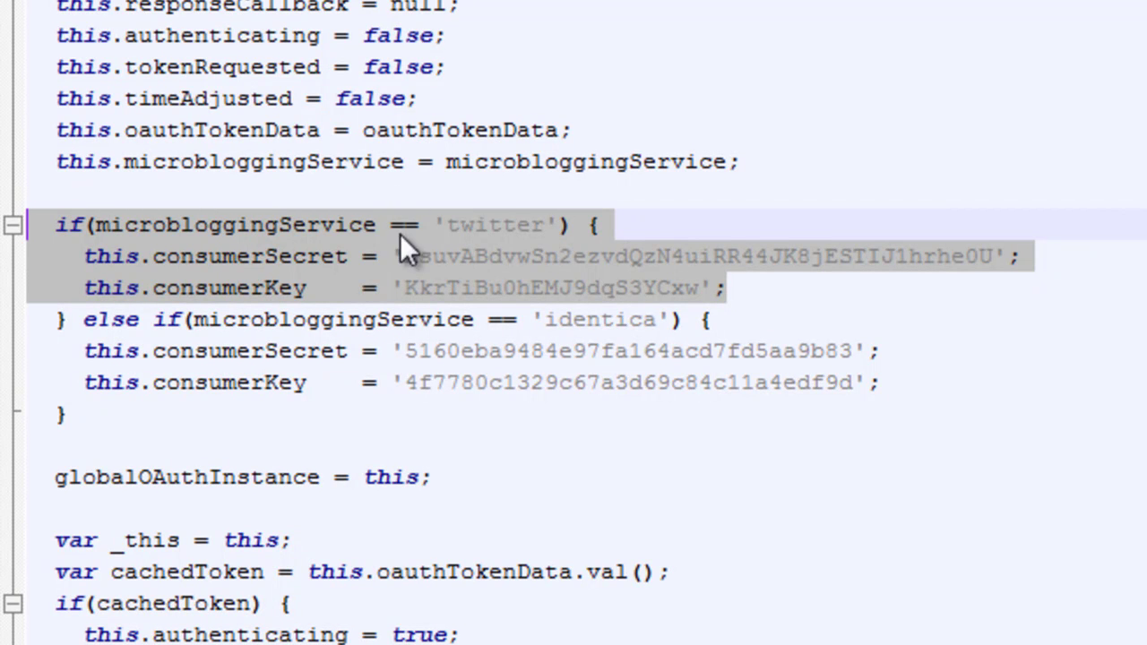
pyautogui.click(754, 383)
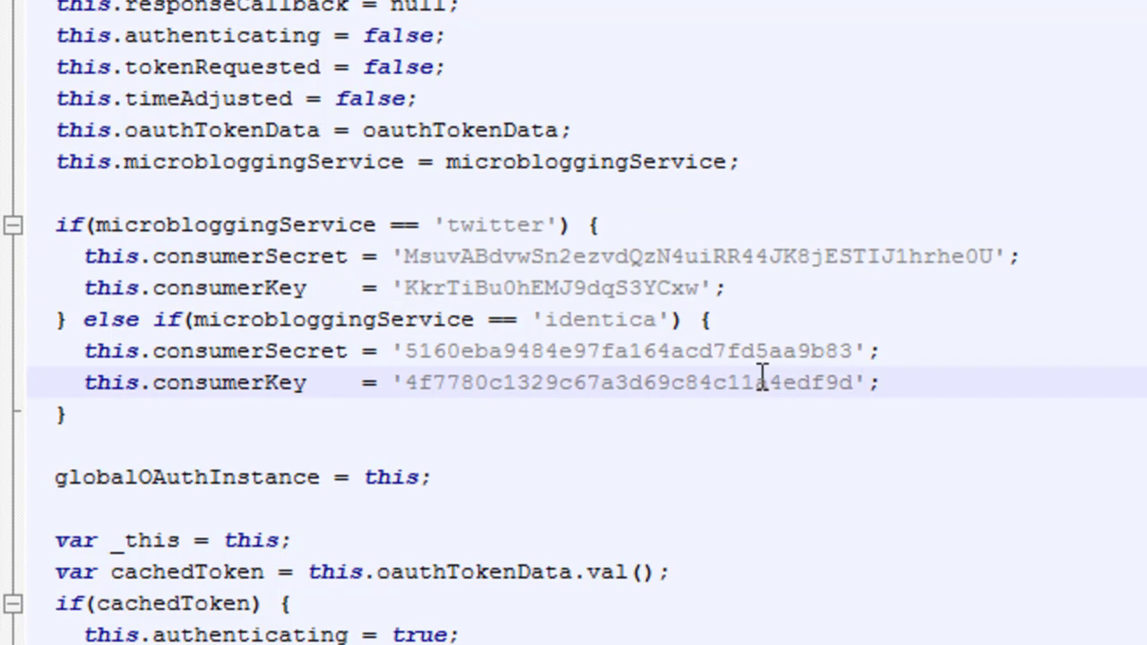
pyautogui.moveTo(925, 377); pyautogui.dragTo(27, 319)
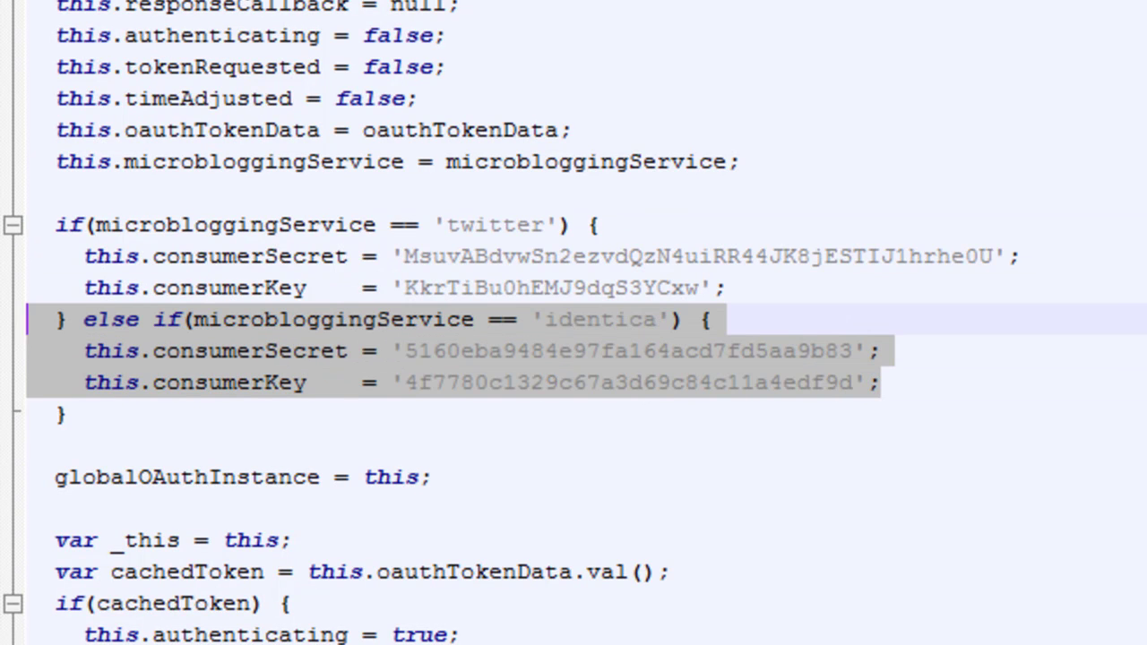
pyautogui.click(826, 281)
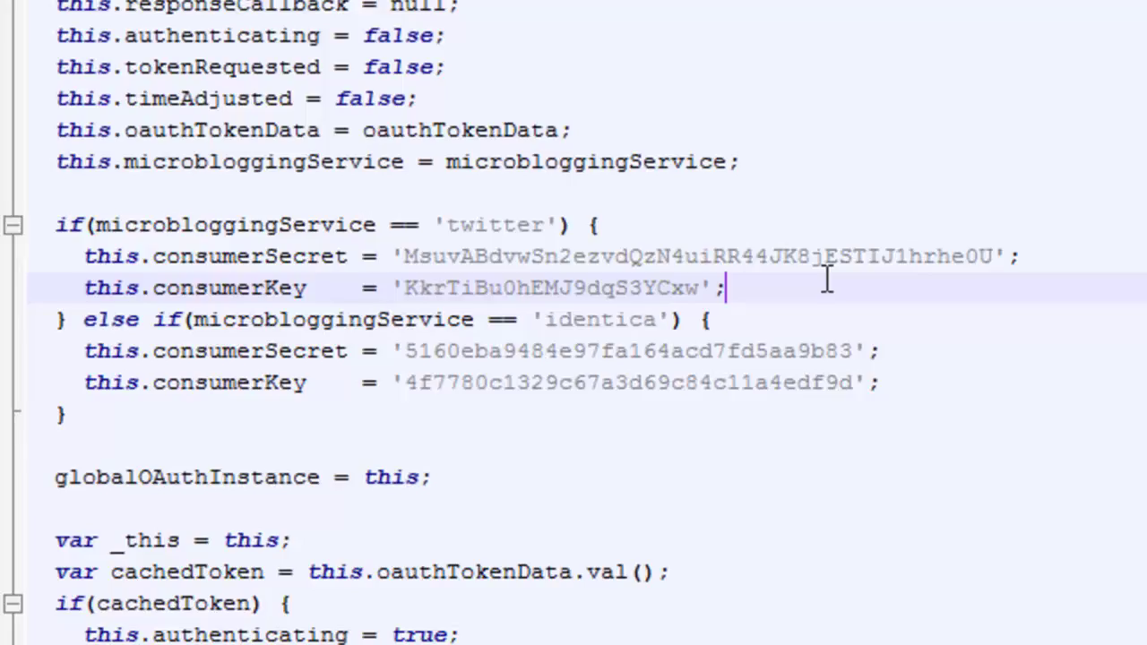
# Step: Copy Hacked Bird's consumer key into the consumerKey value on line 291
pyautogui.click(180, 629)
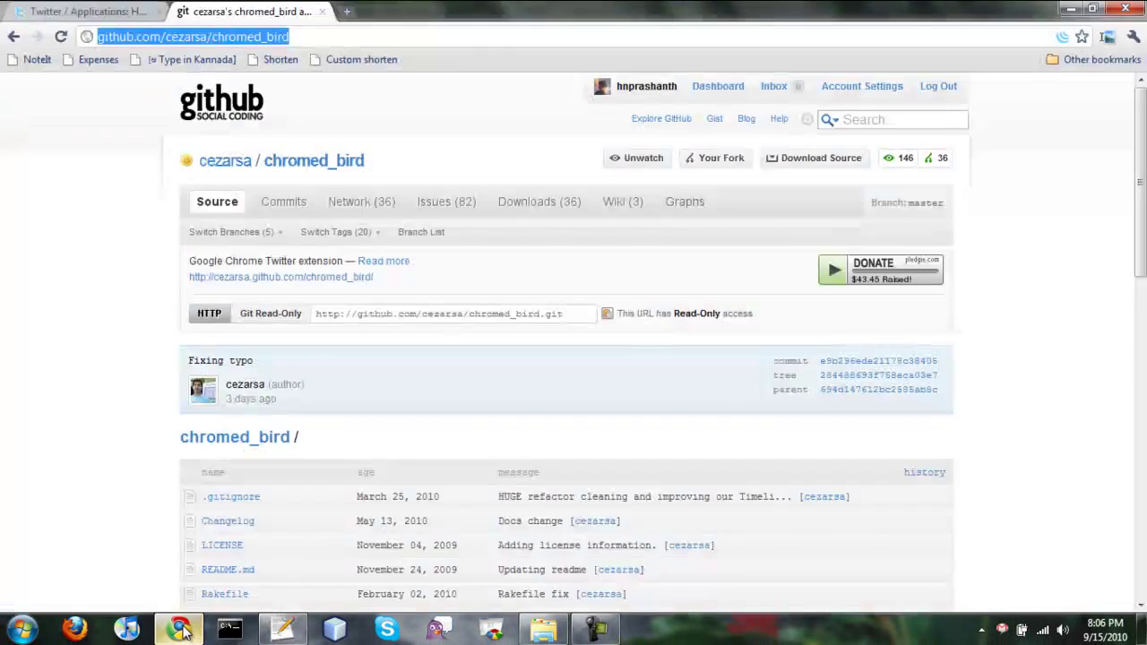
pyautogui.click(82, 11)
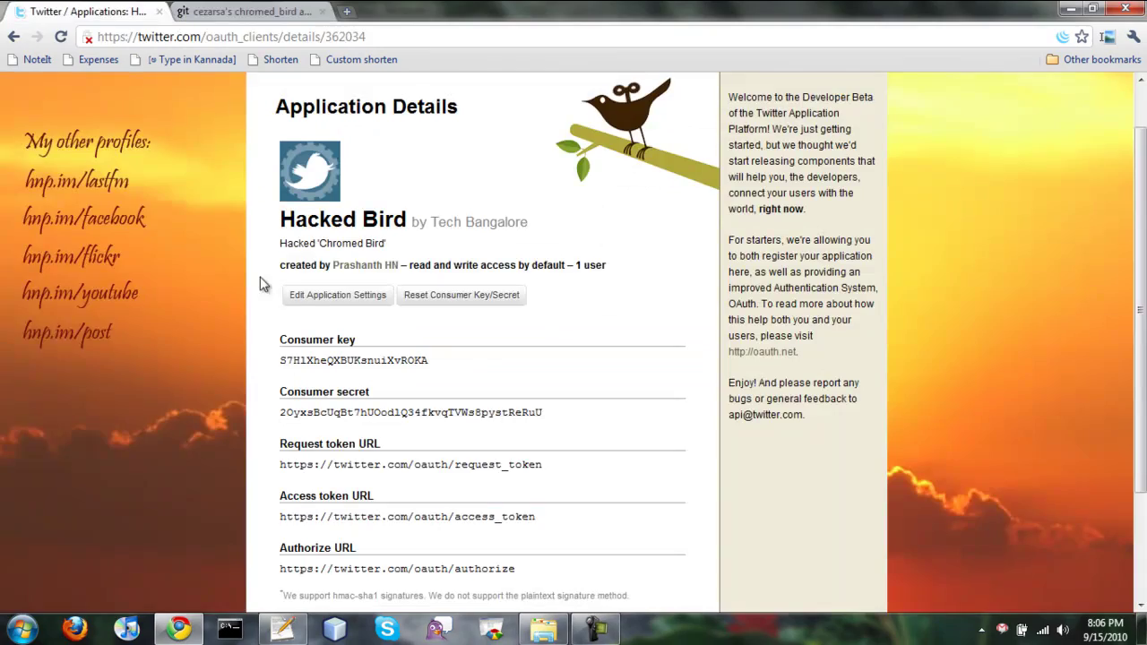
pyautogui.doubleClick(351, 363)
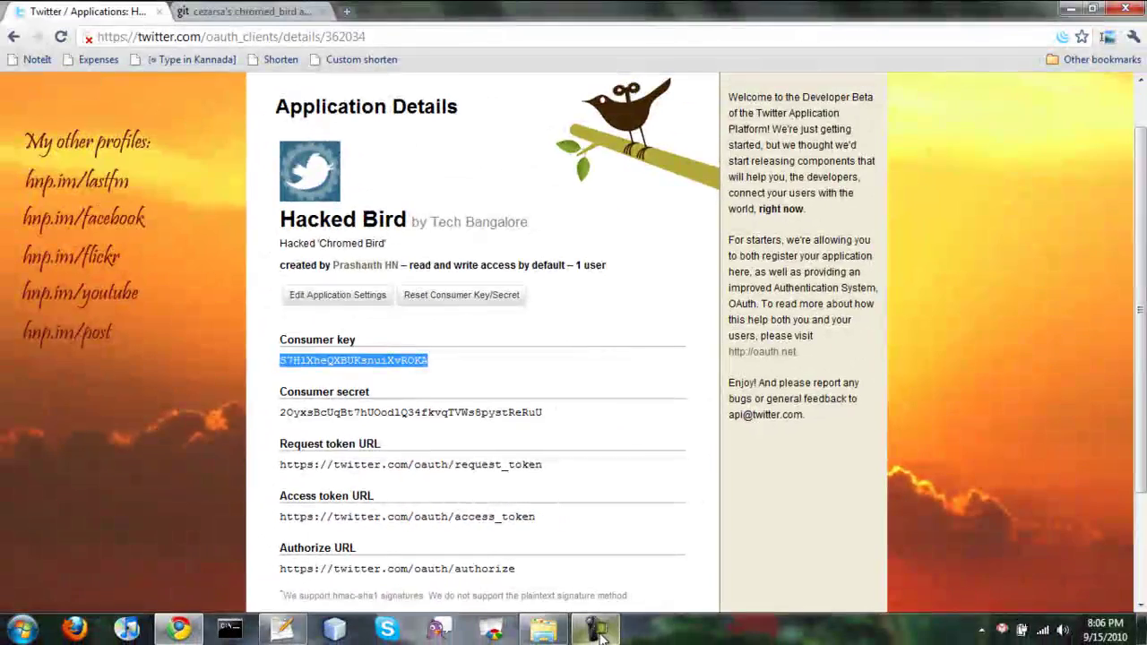
pyautogui.click(283, 629)
pyautogui.doubleClick(310, 349)
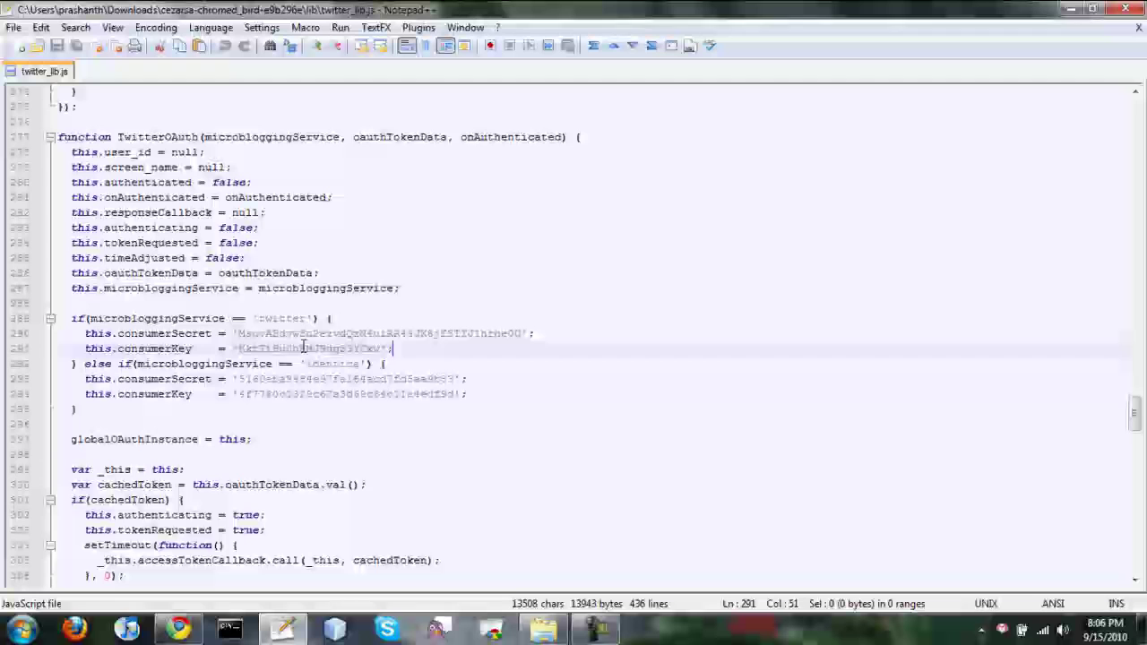
pyautogui.doubleClick(313, 349)
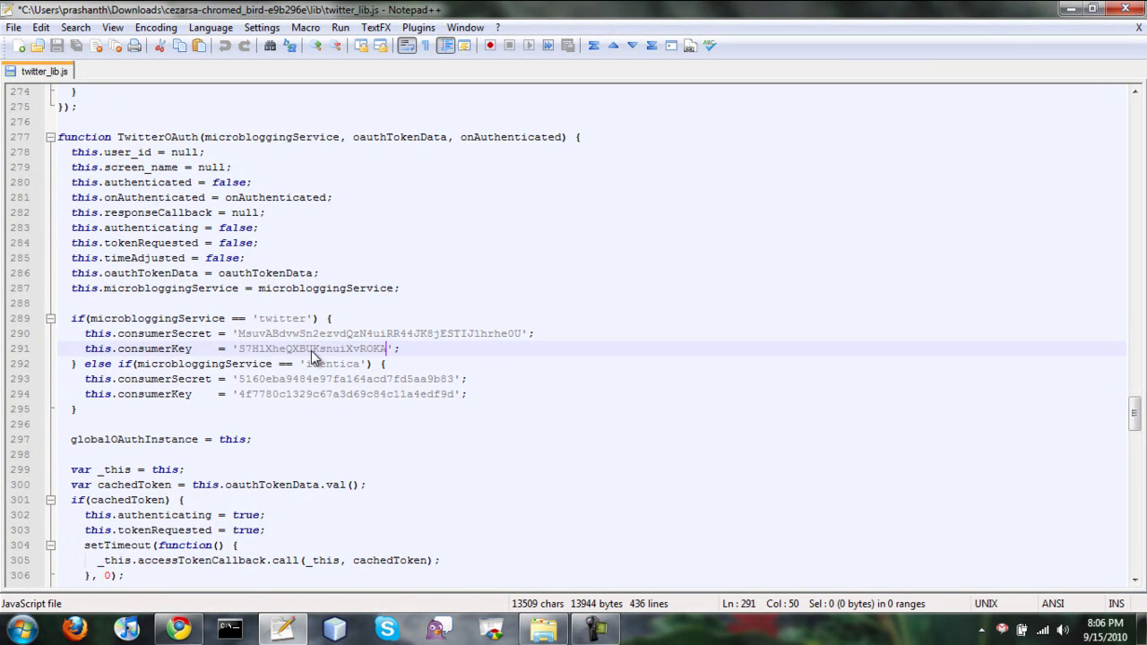
# Step: Paste the consumer secret into line 290's consumerSecret, then save and close twitter_lib.js
pyautogui.click(179, 629)
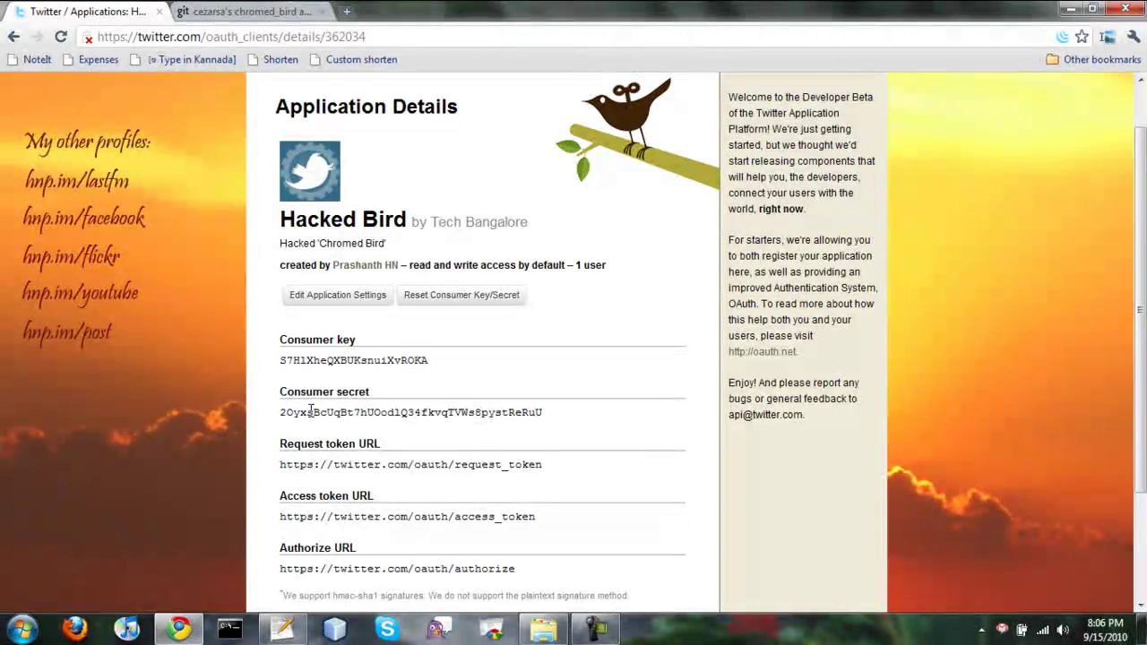
pyautogui.doubleClick(311, 413)
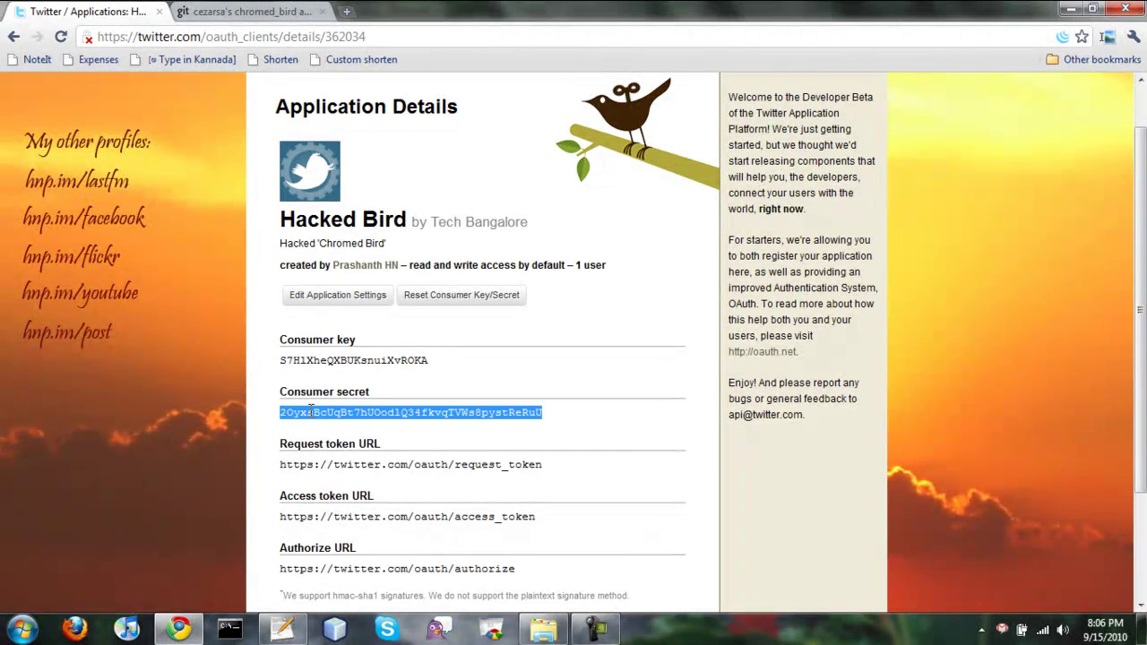
pyautogui.click(294, 627)
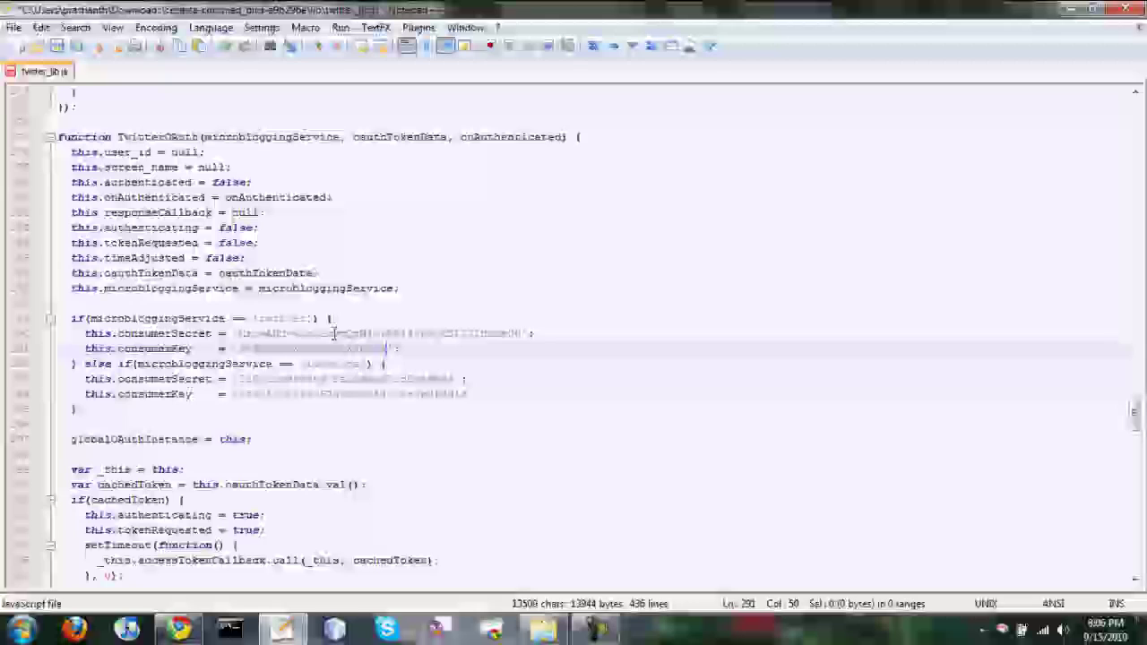
pyautogui.doubleClick(334, 335)
pyautogui.hotkey('ctrl', 'v')
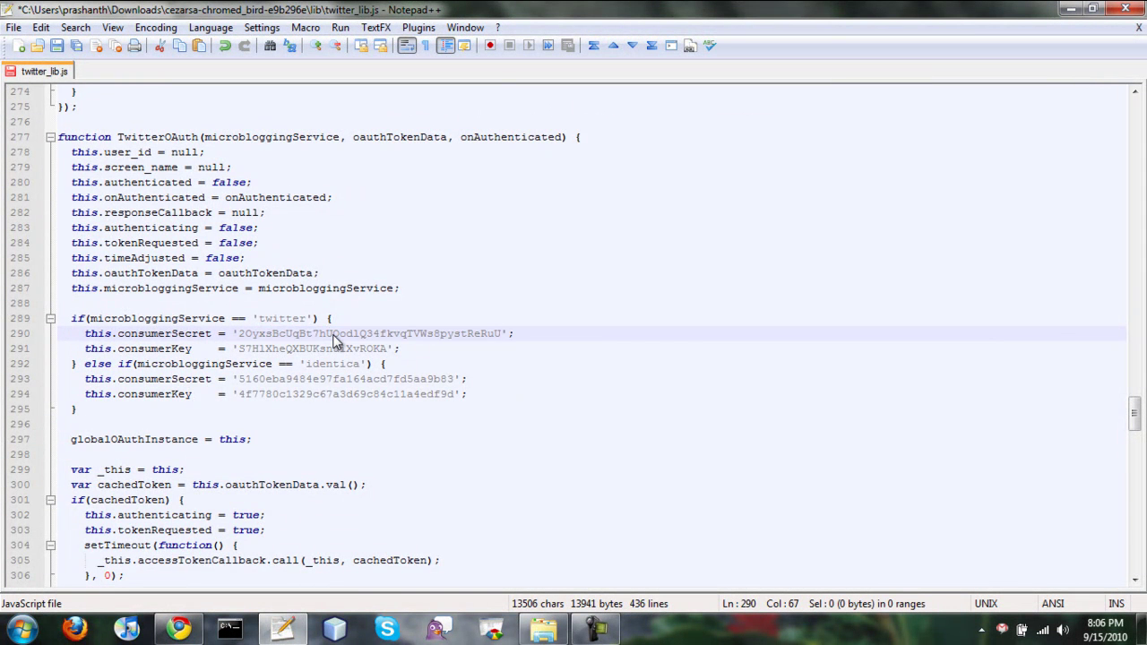
pyautogui.hotkey('ctrl', 's')
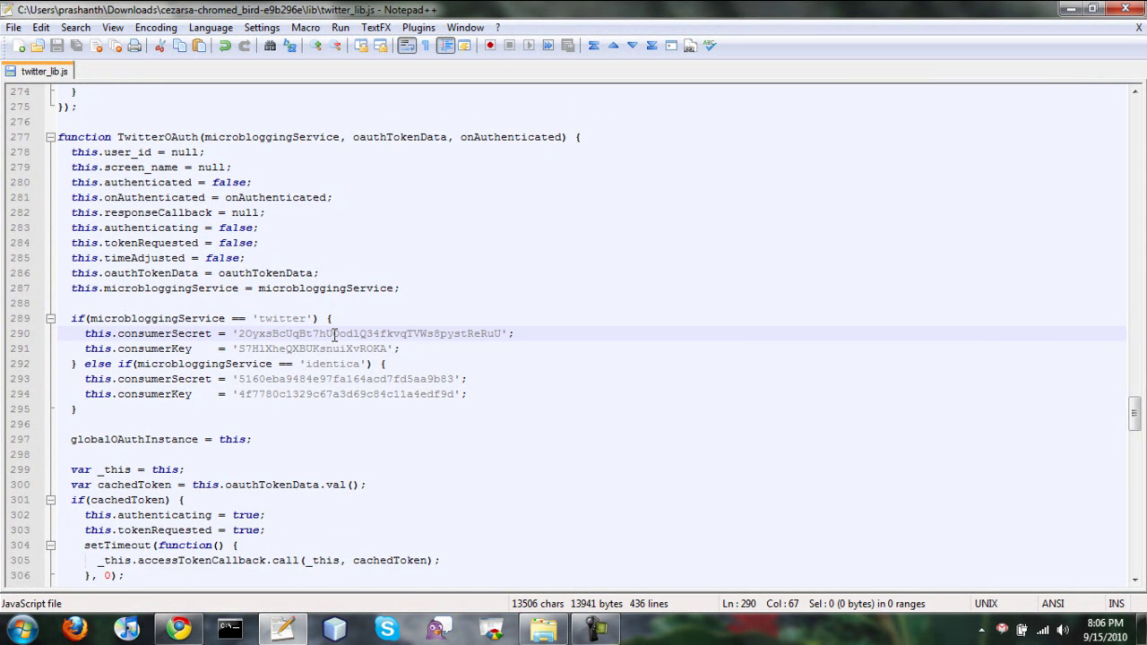
pyautogui.click(1138, 28)
# Step: Exit Notepad++ and open Chrome's Extensions page with Developer mode expanded
pyautogui.click(1125, 8)
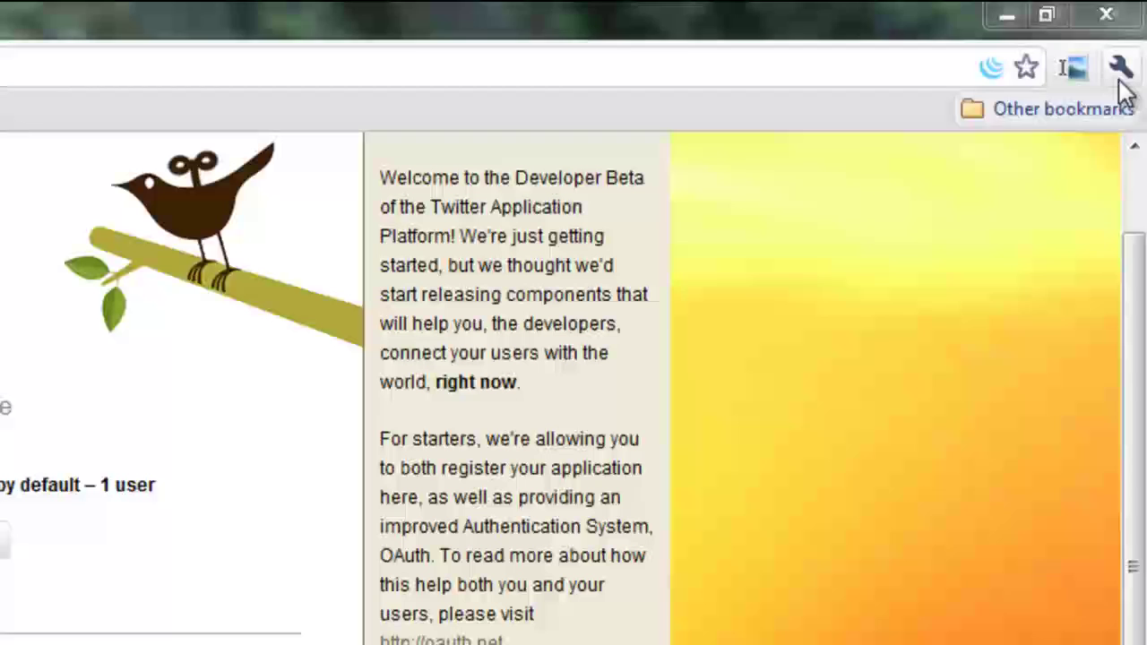
pyautogui.click(1133, 38)
pyautogui.moveTo(870, 411)
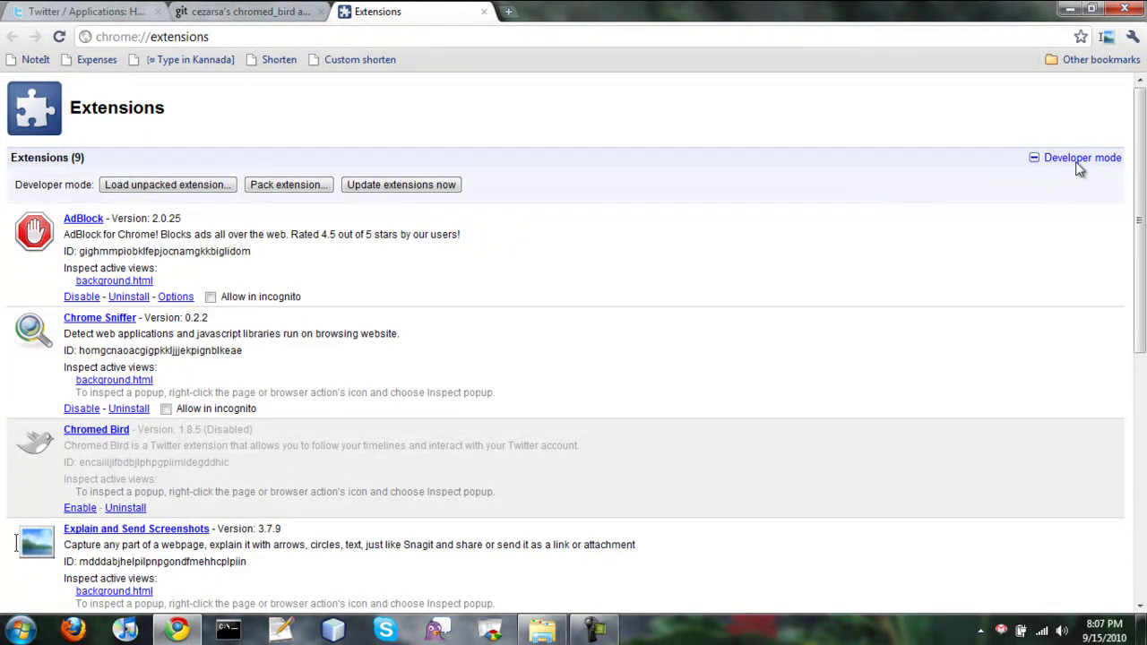
pyautogui.click(1075, 161)
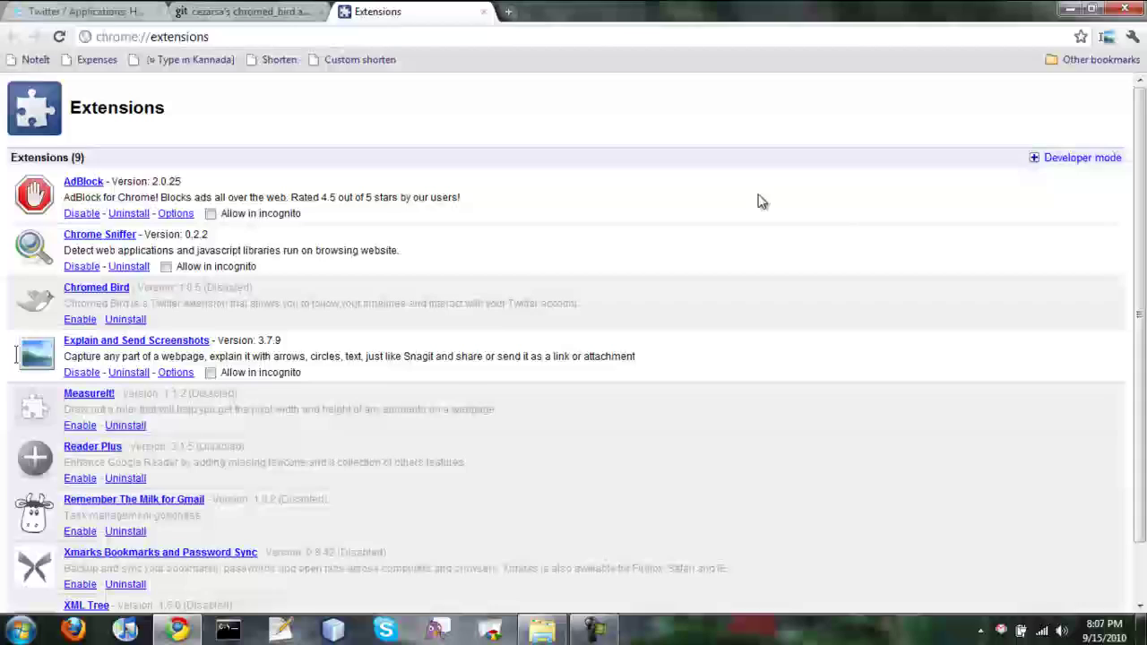
pyautogui.click(1080, 165)
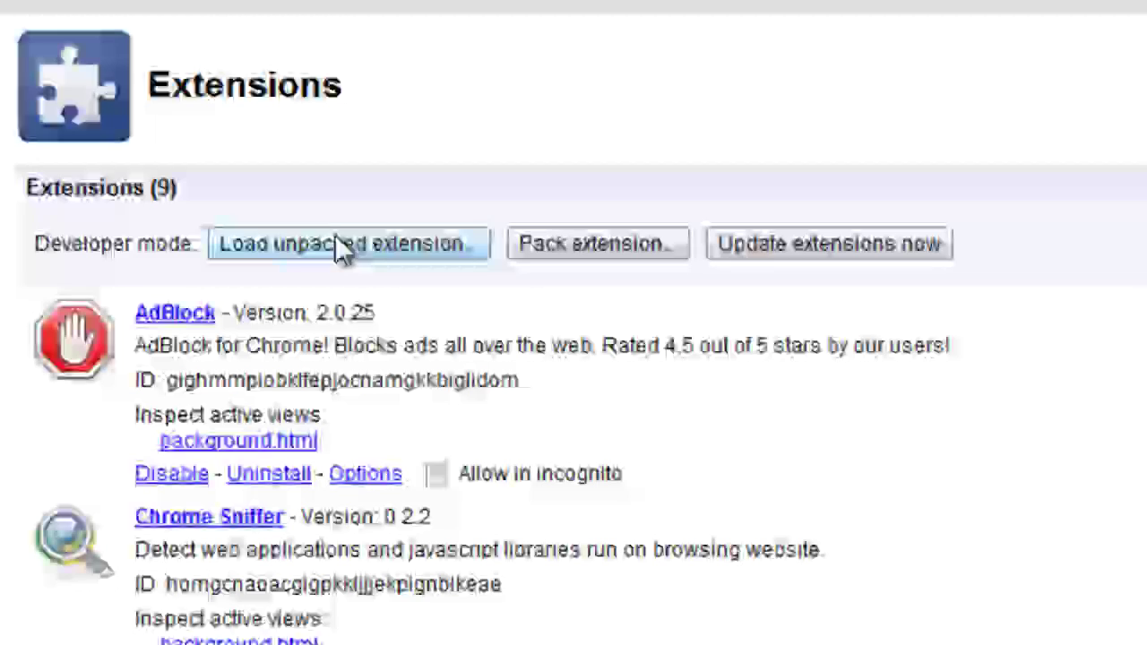
# Step: Load Downloads\cezarsa-chromed_bird-e9b296e as an unpacked extension
pyautogui.click(201, 195)
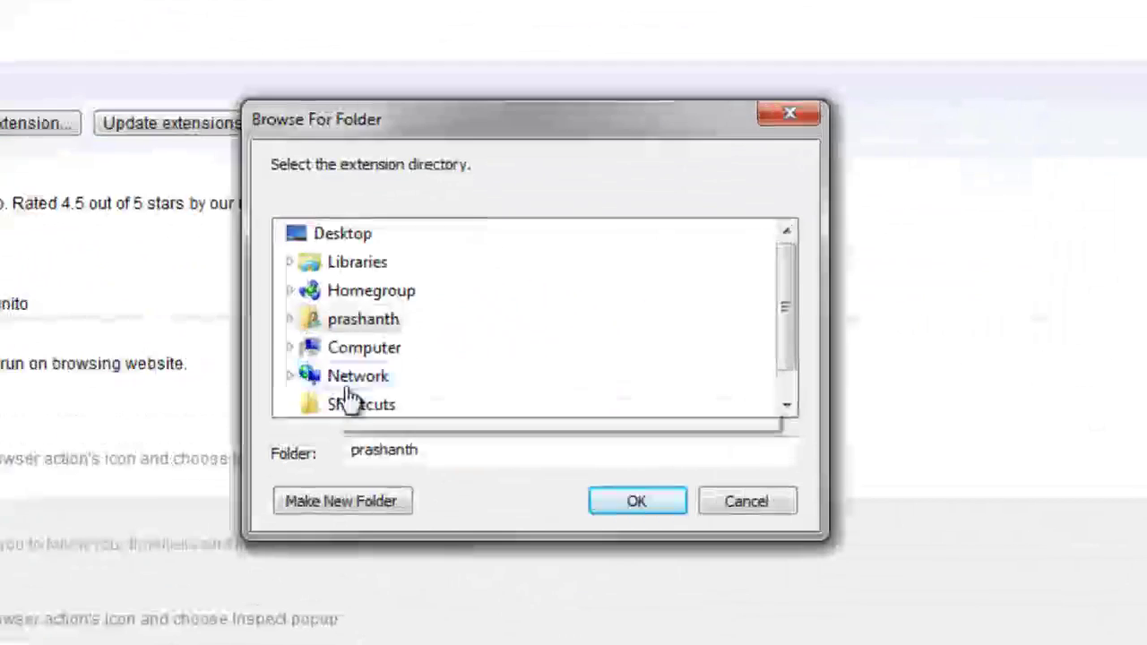
pyautogui.click(289, 319)
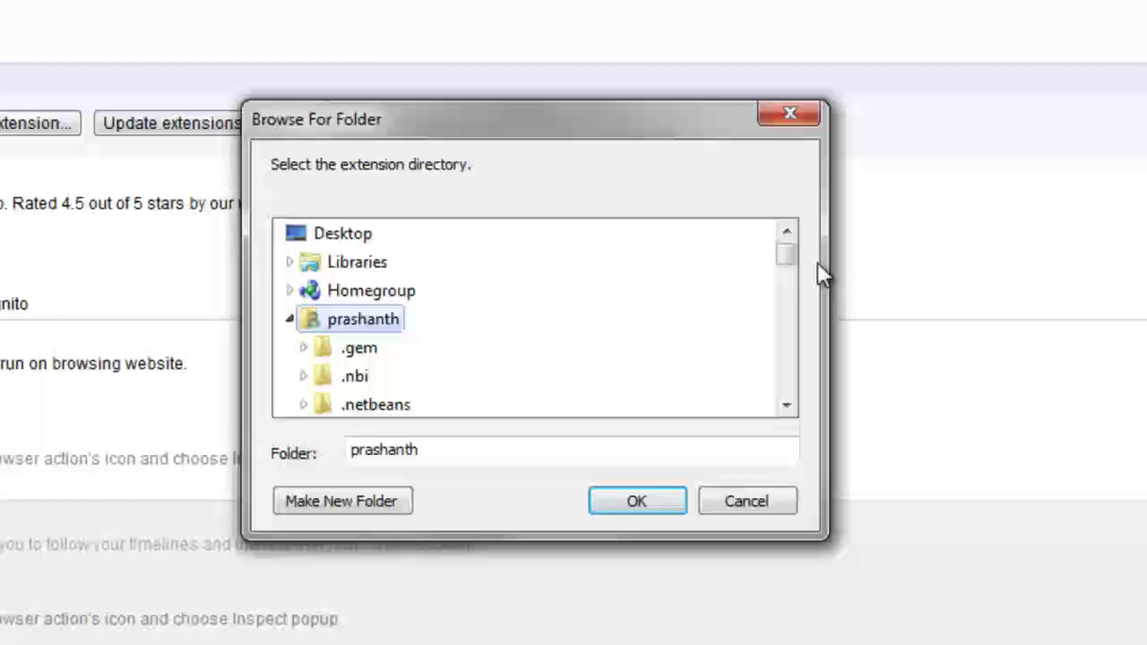
pyautogui.click(785, 406)
pyautogui.click(785, 405)
pyautogui.click(785, 405)
pyautogui.click(785, 406)
pyautogui.click(785, 406)
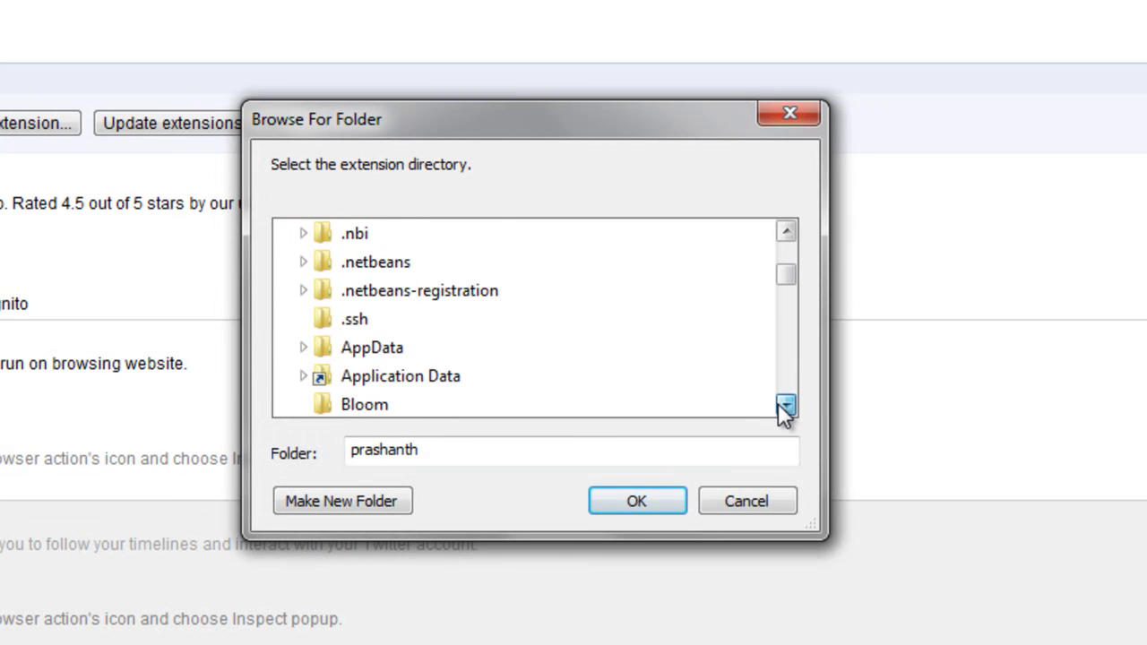
pyautogui.click(785, 406)
pyautogui.click(785, 406)
pyautogui.click(785, 406)
pyautogui.click(785, 406)
pyautogui.click(785, 405)
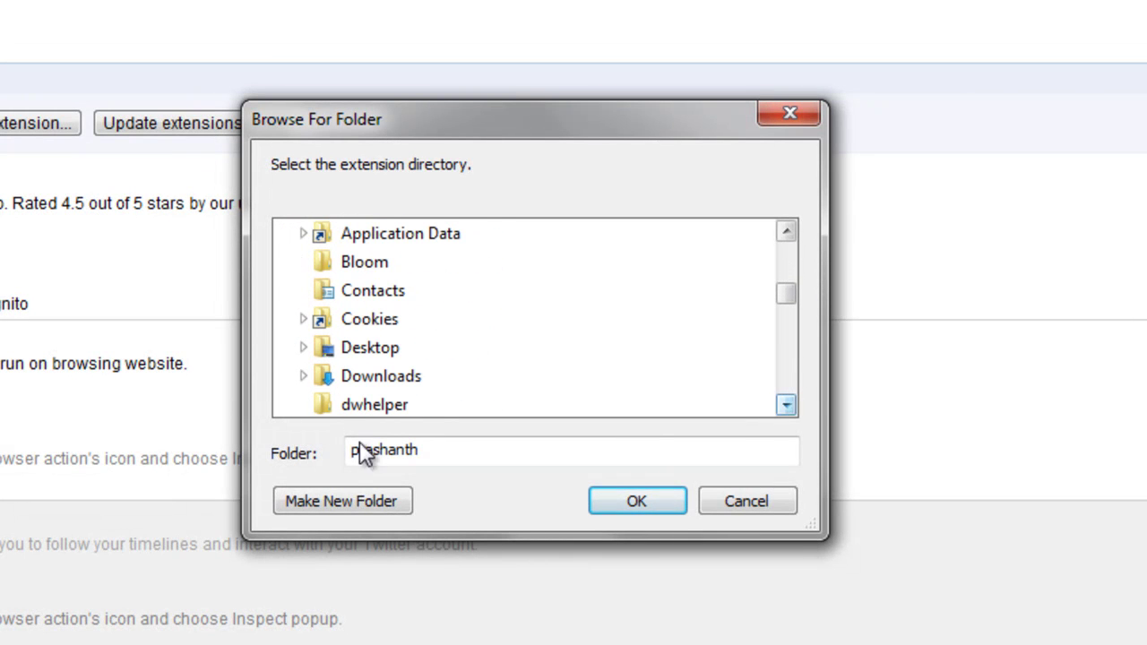
pyautogui.click(301, 376)
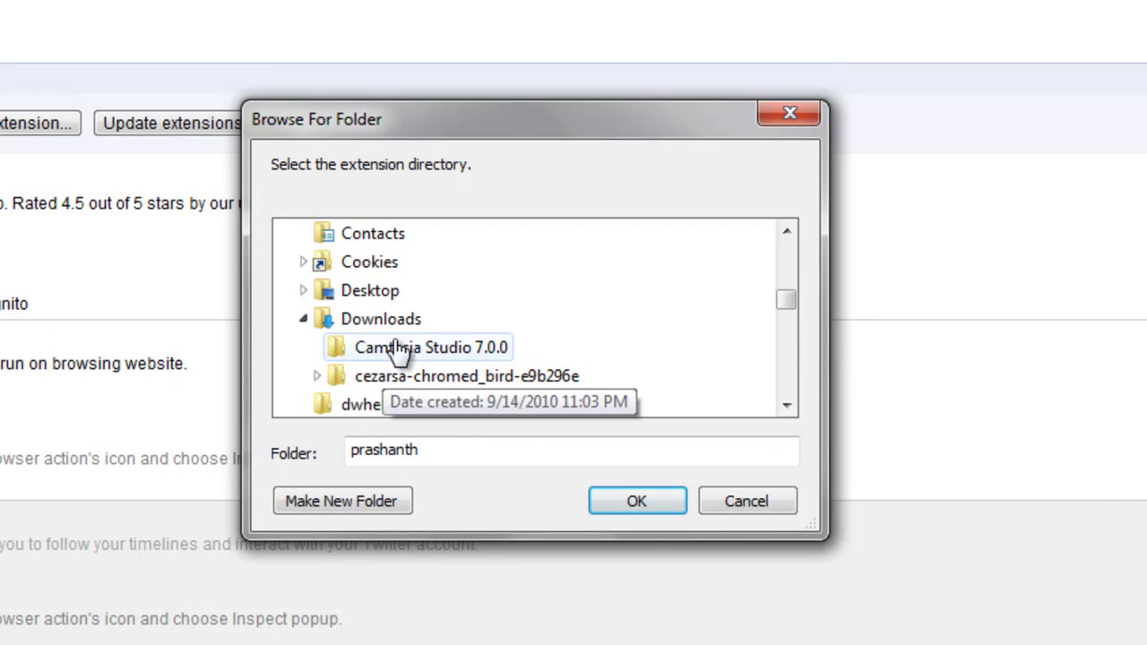
pyautogui.click(469, 378)
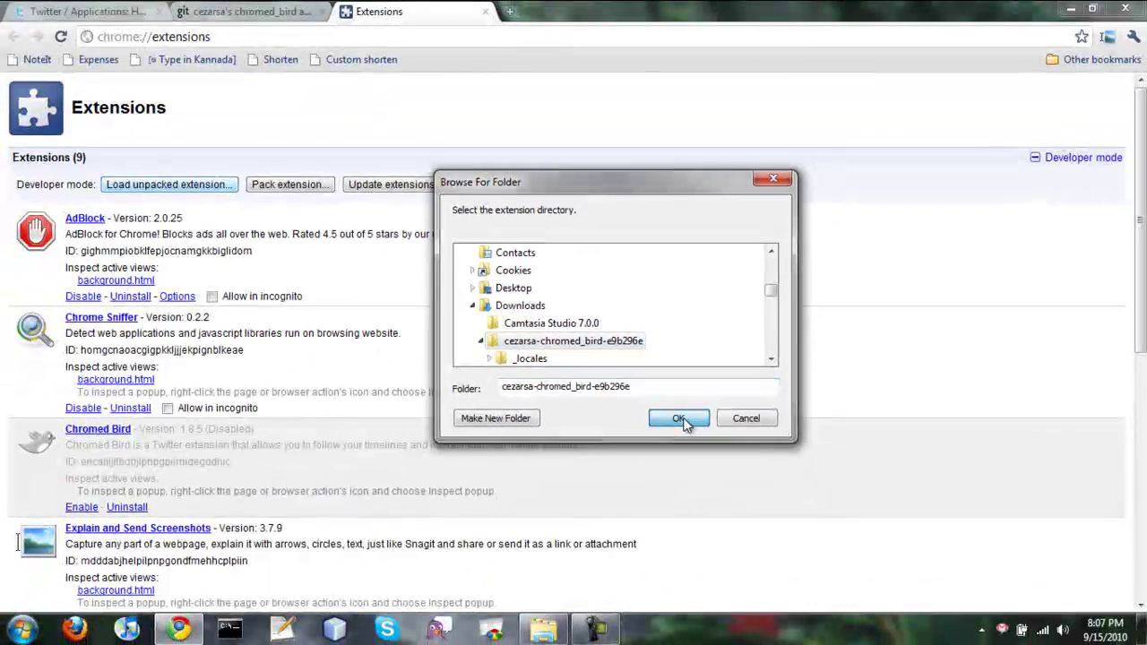
pyautogui.click(678, 427)
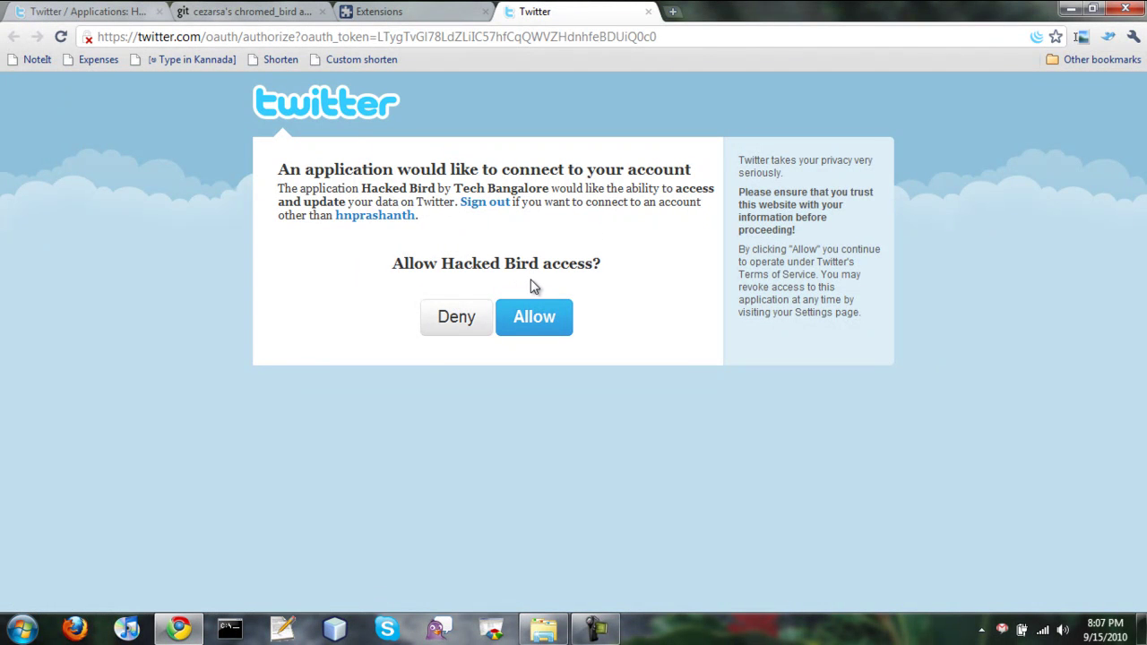
# Step: Allow Hacked Bird access to the account and select the displayed PIN
pyautogui.click(543, 321)
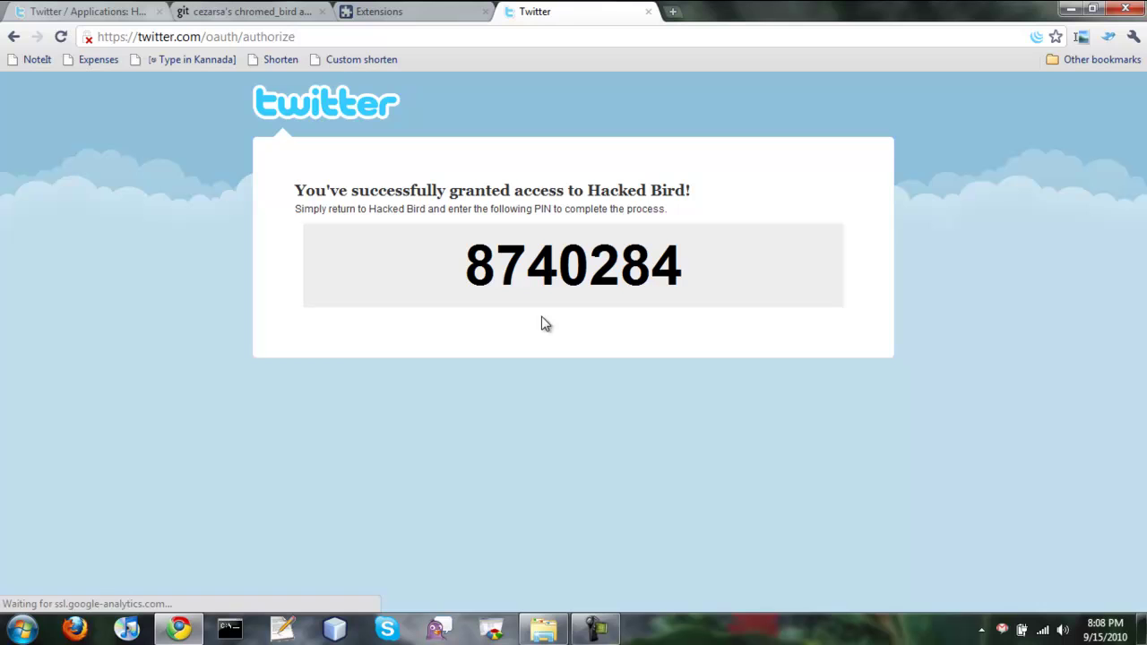
pyautogui.doubleClick(536, 261)
pyautogui.hotkey('ctrl', 'c')
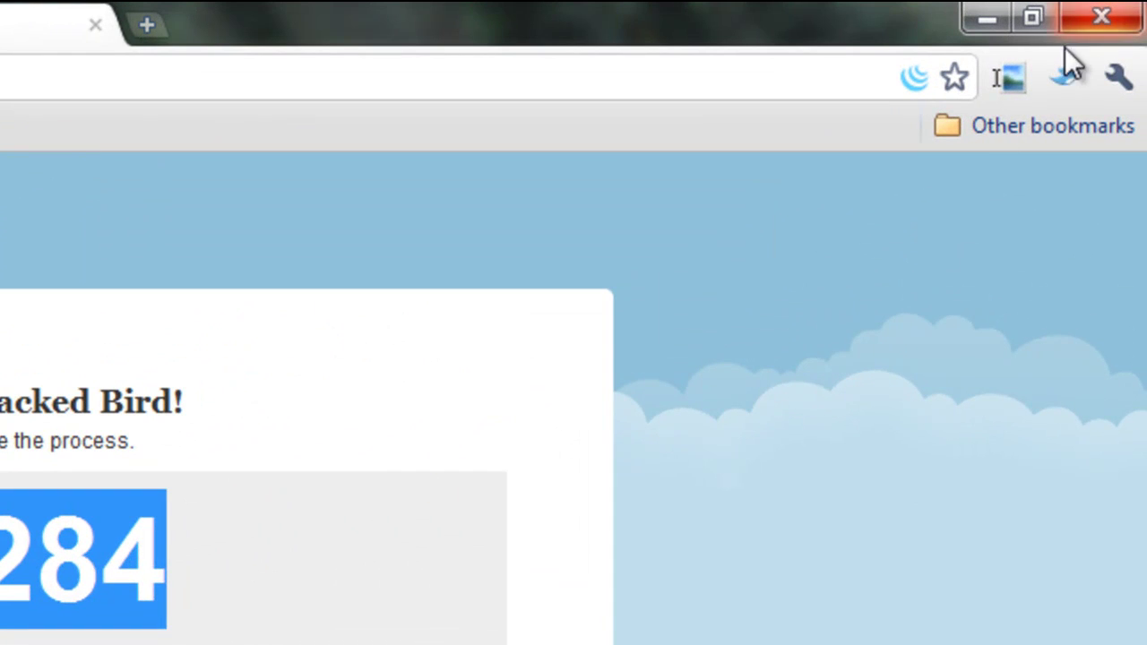
# Step: Paste the PIN into the Chromed Bird popup and authorize the extension
pyautogui.click(1062, 79)
pyautogui.click(959, 172)
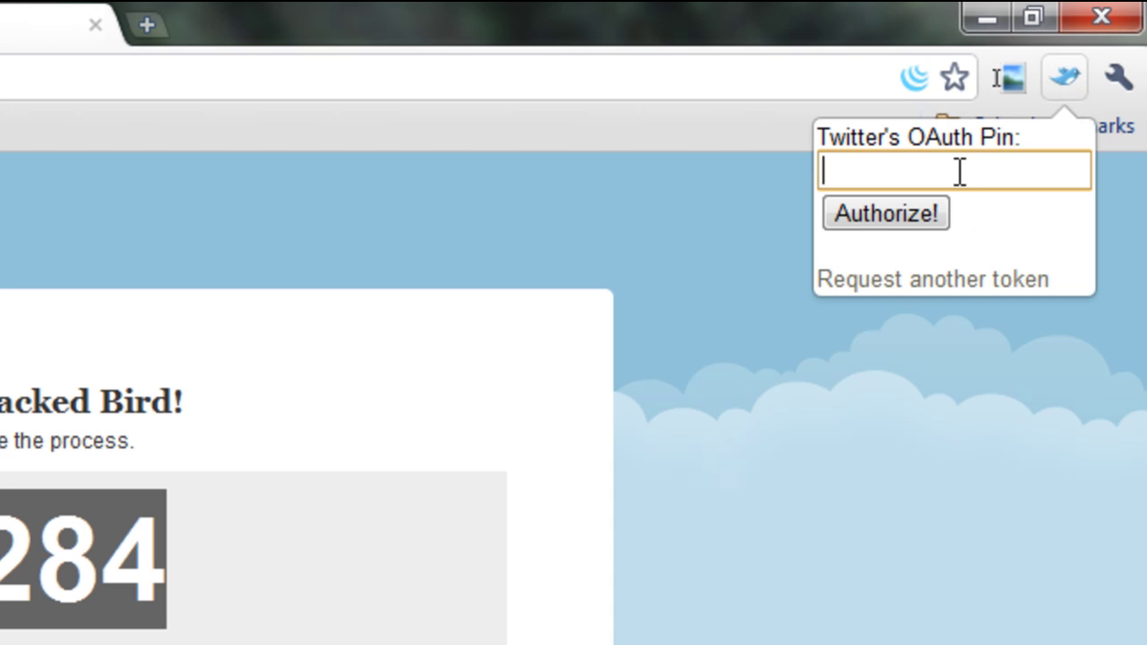
pyautogui.hotkey('ctrl', 'v')
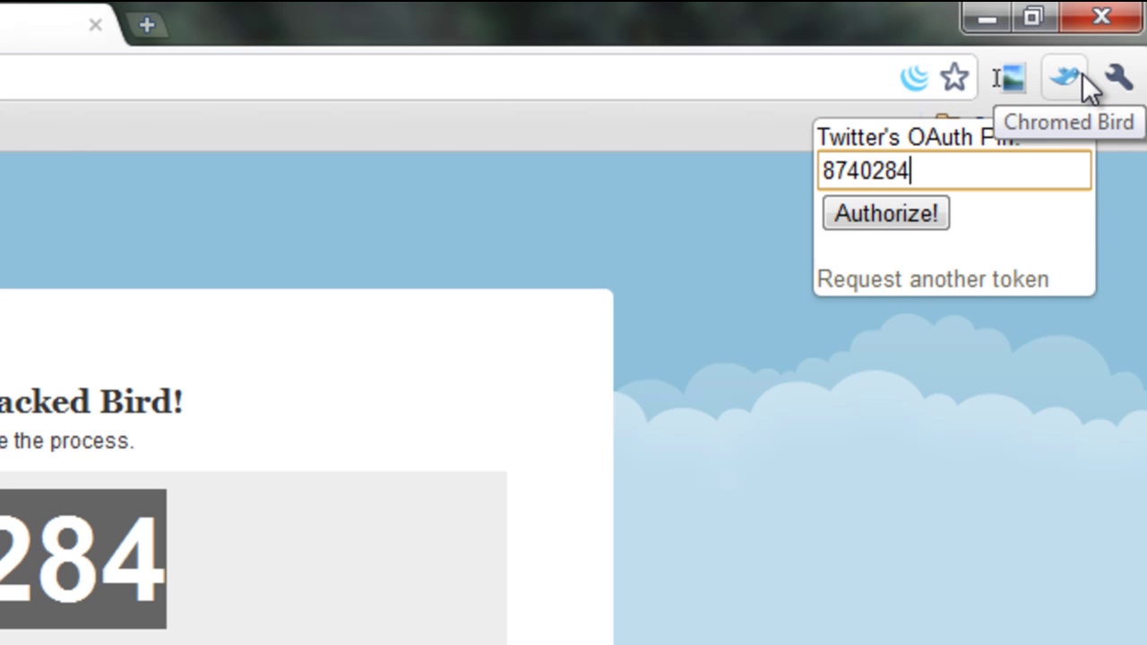
pyautogui.click(901, 217)
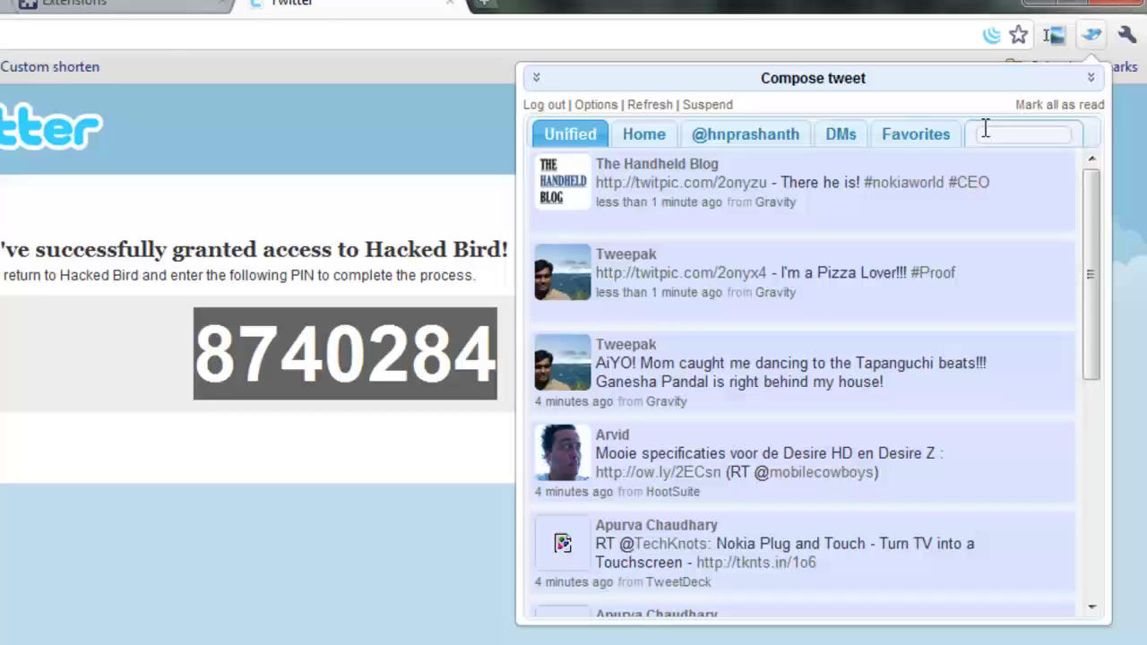
# Step: Post the tweet "Tweeting from 'Hacked Bird'!!!"
pyautogui.click(717, 81)
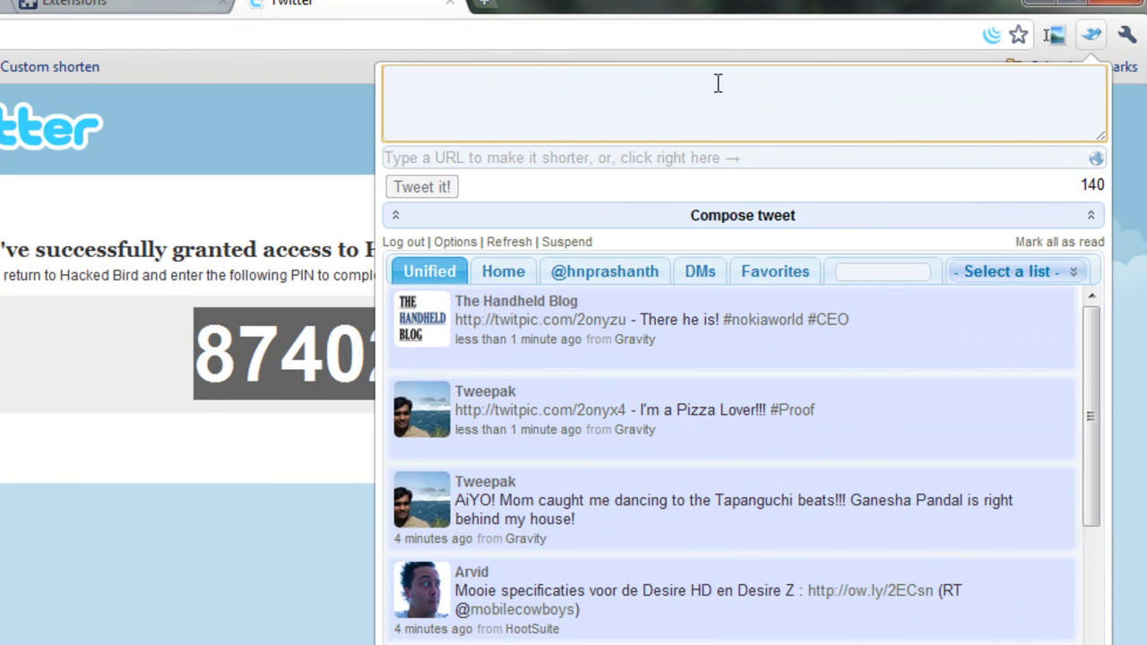
pyautogui.write('Tweeting ')
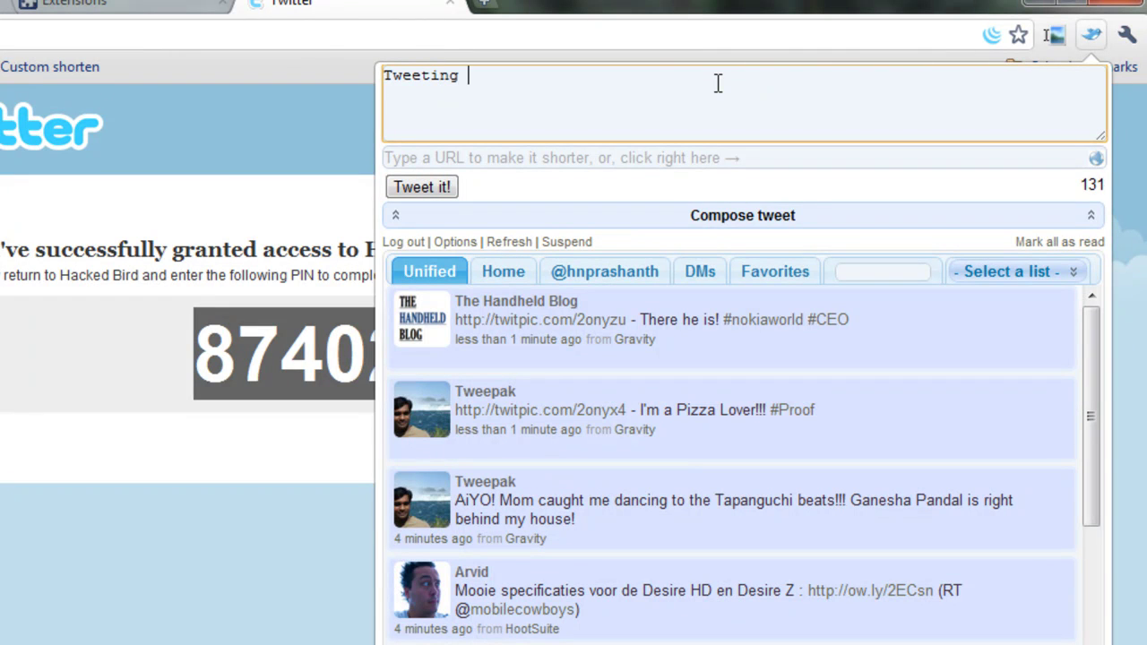
pyautogui.write("from 'Hacked ")
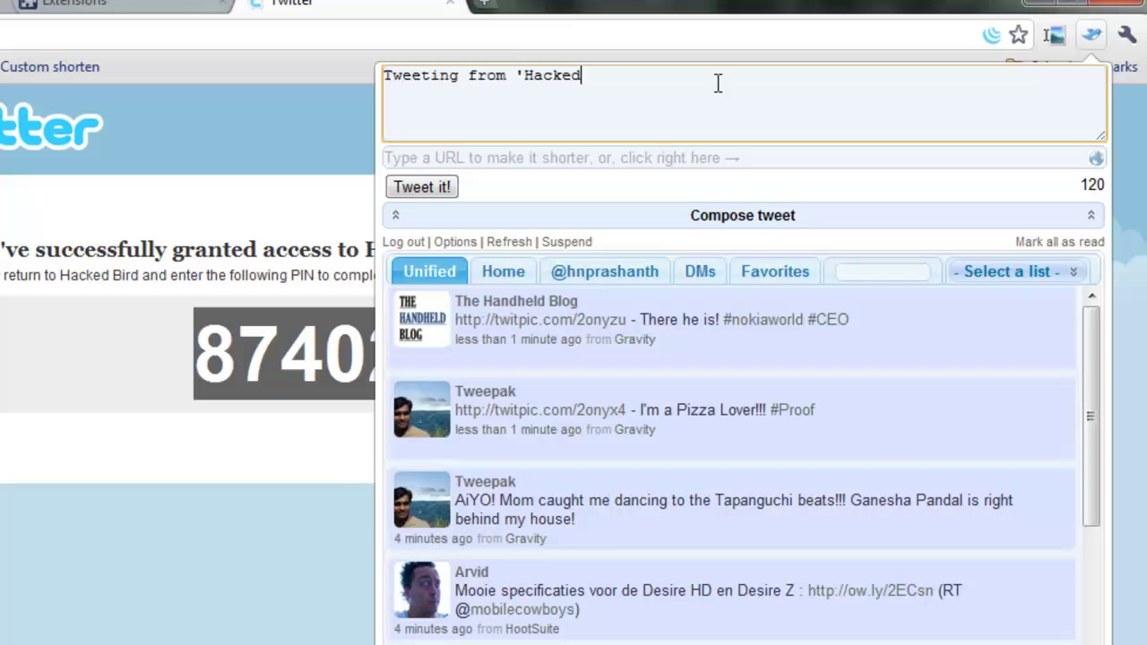
pyautogui.write("Bird'!!!")
pyautogui.click(431, 187)
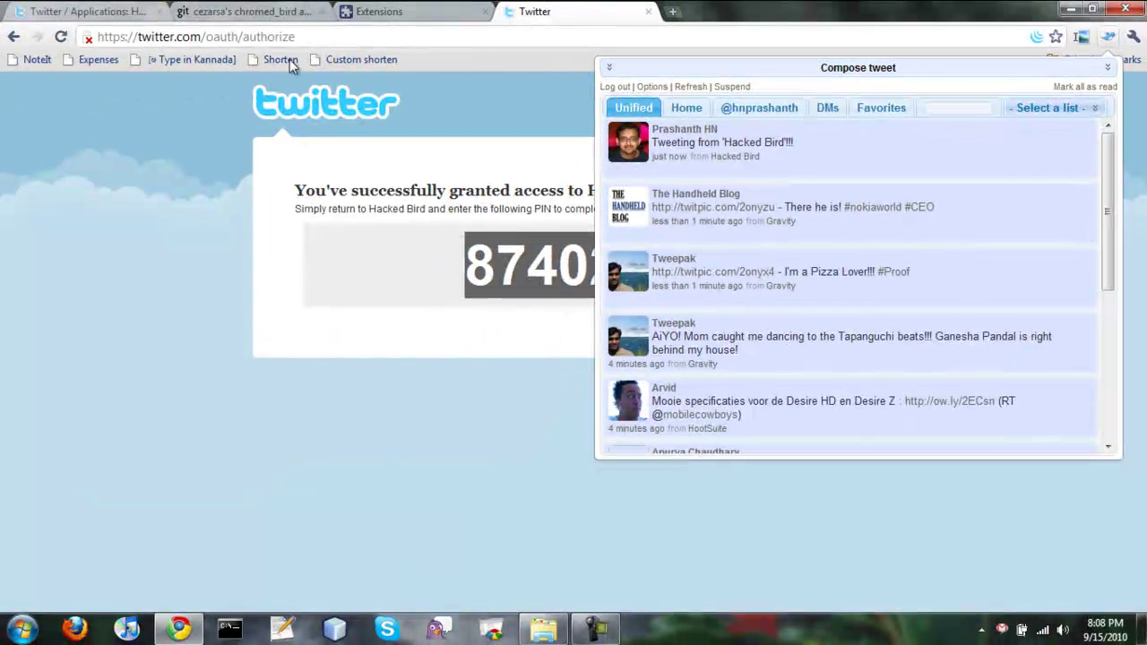
# Step: Strip /oauth/authorize to load twitter.com, then open the tweet's Hacked Bird link
pyautogui.click(200, 41)
pyautogui.moveTo(201, 36); pyautogui.dragTo(436, 33)
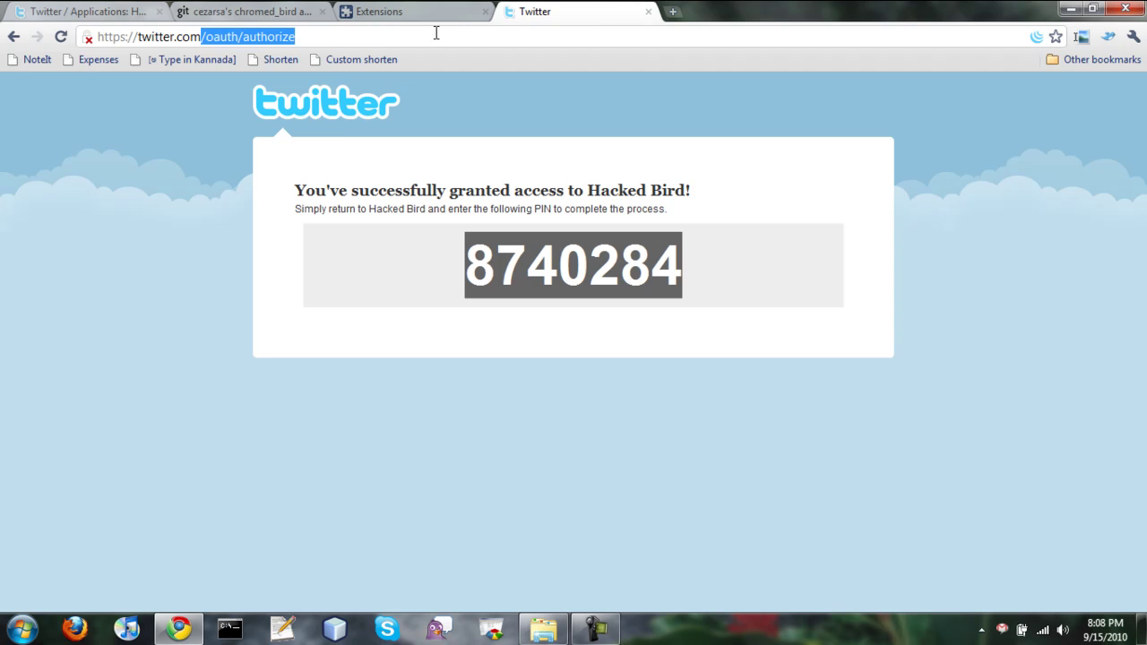
pyautogui.press('BackSpace')
pyautogui.press('Return')
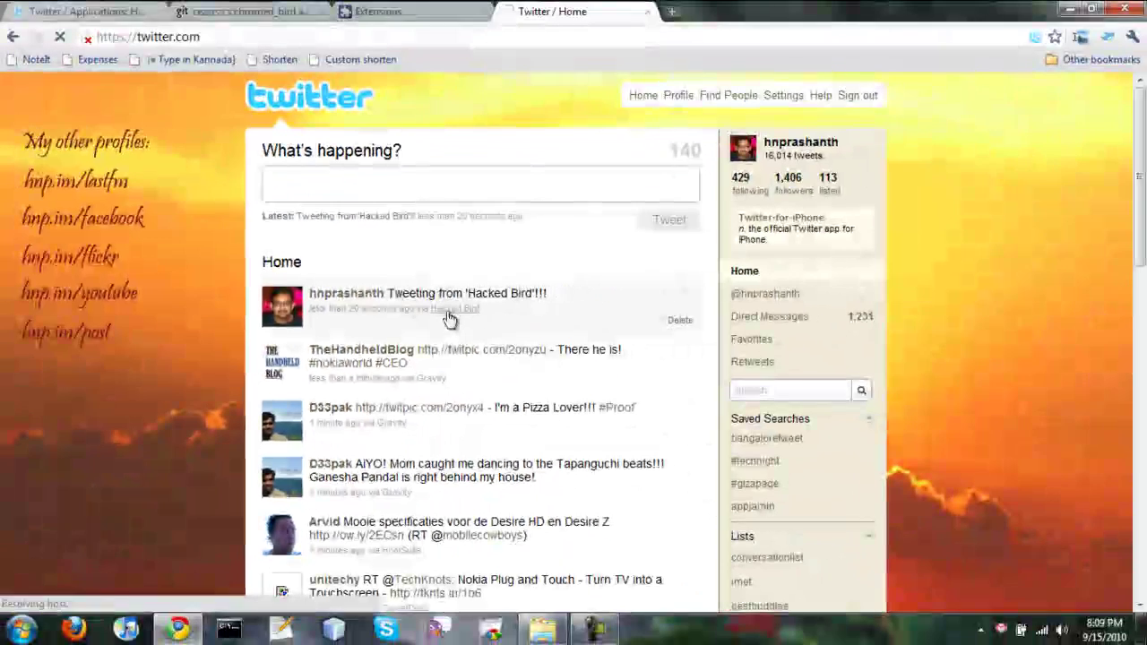
pyautogui.click(649, 355)
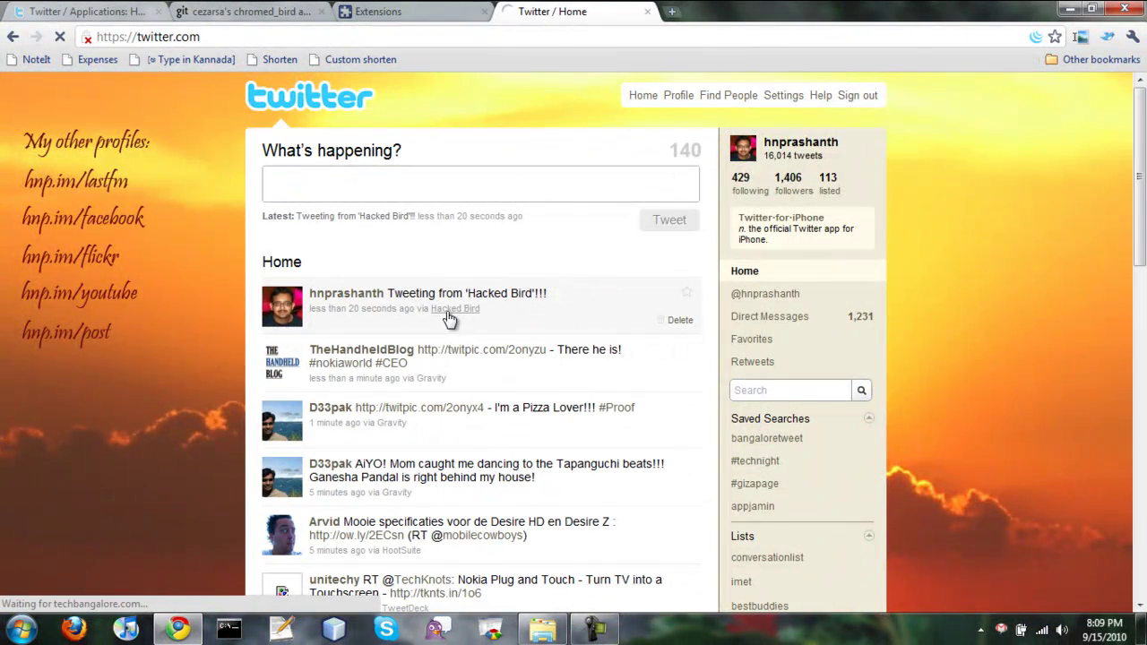